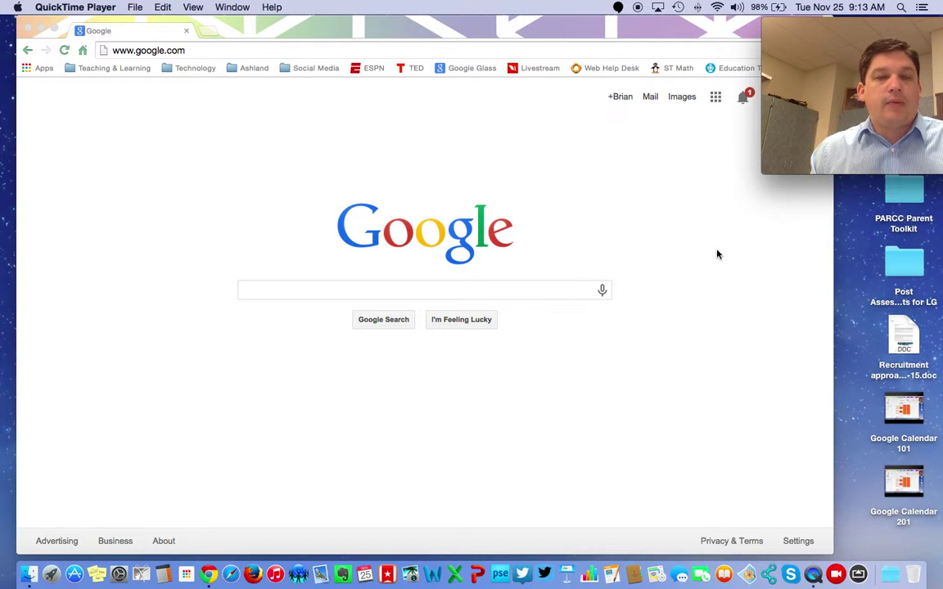
# Open Google+ for the signed-in account from the Google apps grid in Chrome.
pyautogui.click(672, 217)
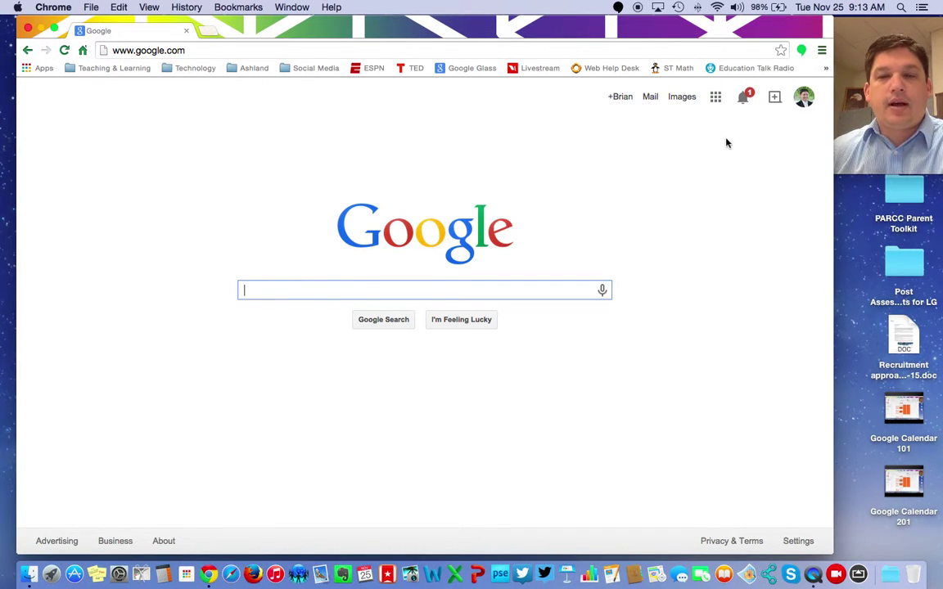
pyautogui.click(716, 98)
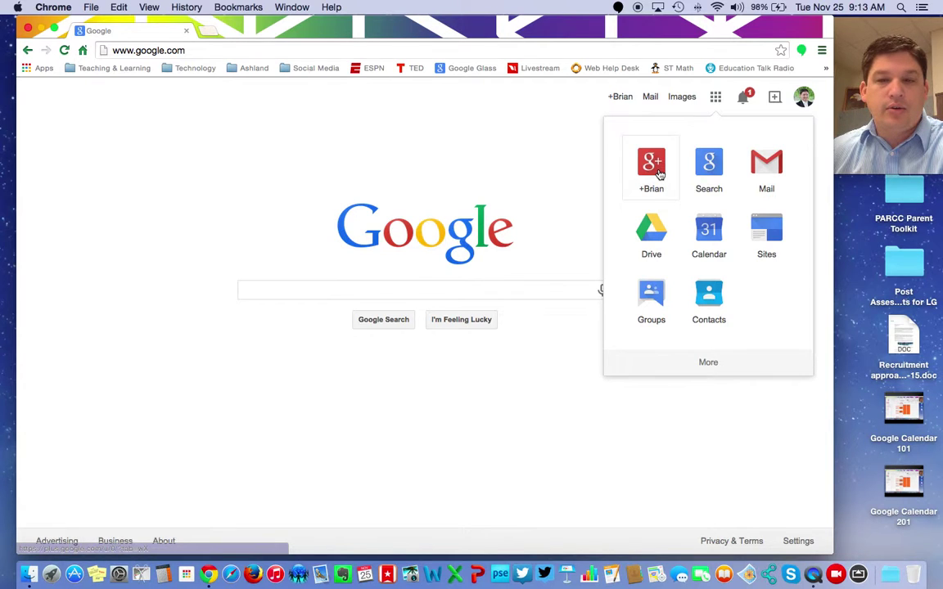
pyautogui.scroll(-2, 660, 173)
pyautogui.click(659, 172)
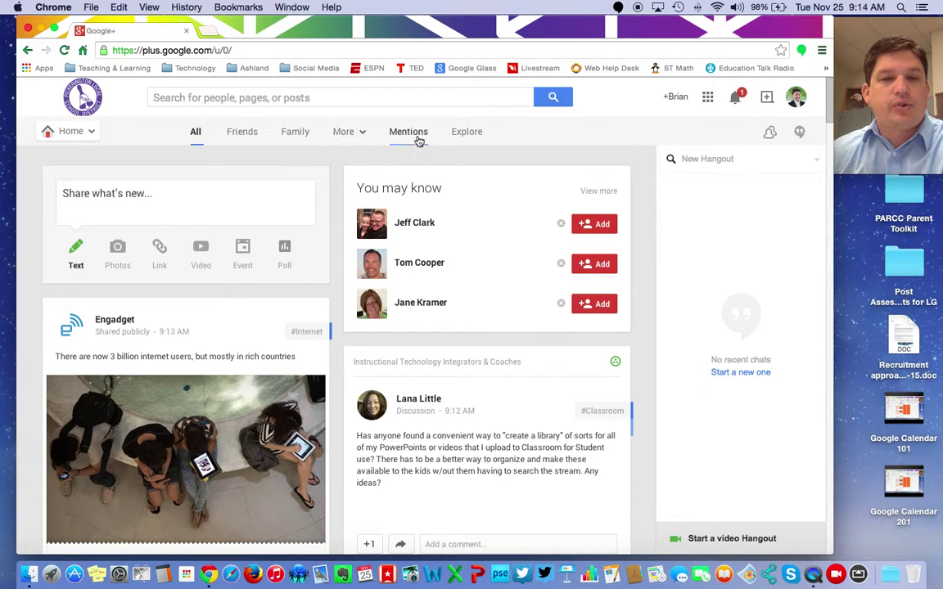
# View the All, Friends, Family and Acquaintances circle streams in turn.
pyautogui.click(196, 134)
pyautogui.click(250, 136)
pyautogui.click(302, 133)
pyautogui.click(358, 136)
pyautogui.click(373, 156)
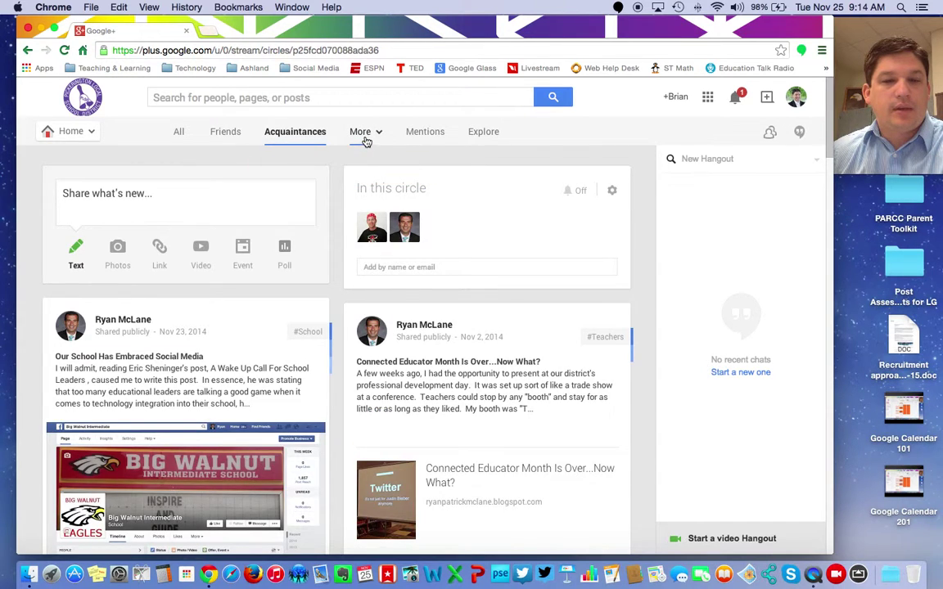
# Cycle through the Following, Connect with Google, Technology and Education streams, then return to All.
pyautogui.click(364, 139)
pyautogui.click(385, 180)
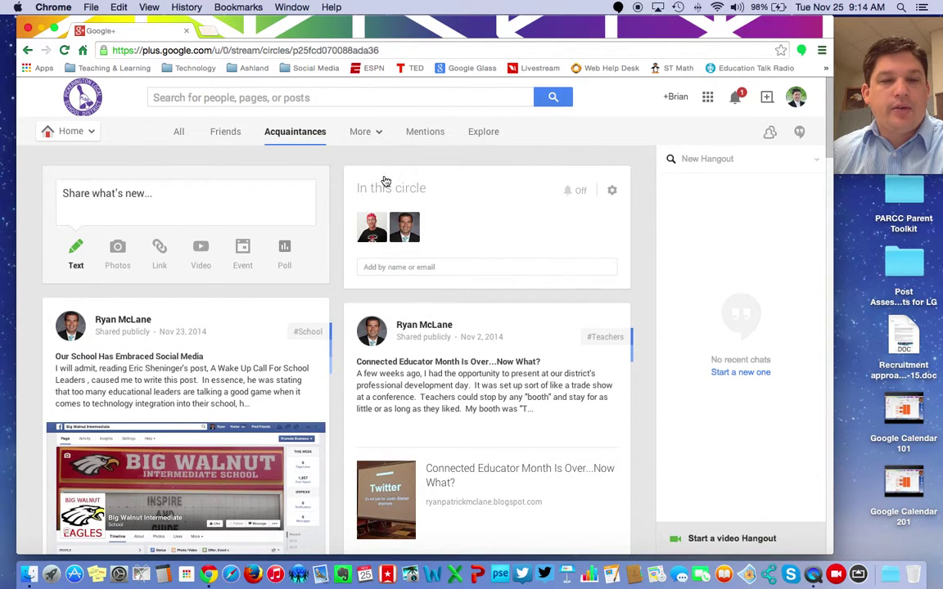
pyautogui.click(368, 136)
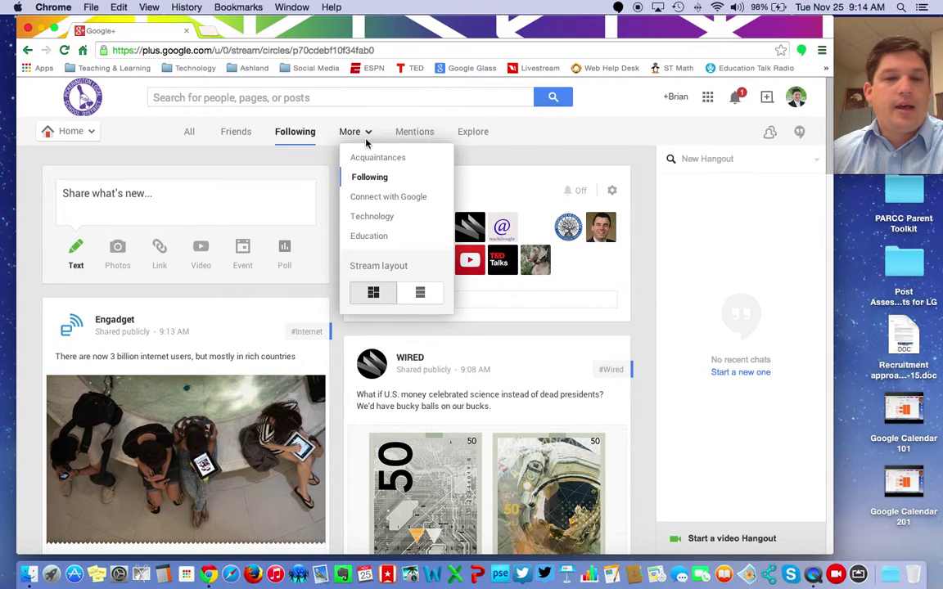
pyautogui.click(392, 205)
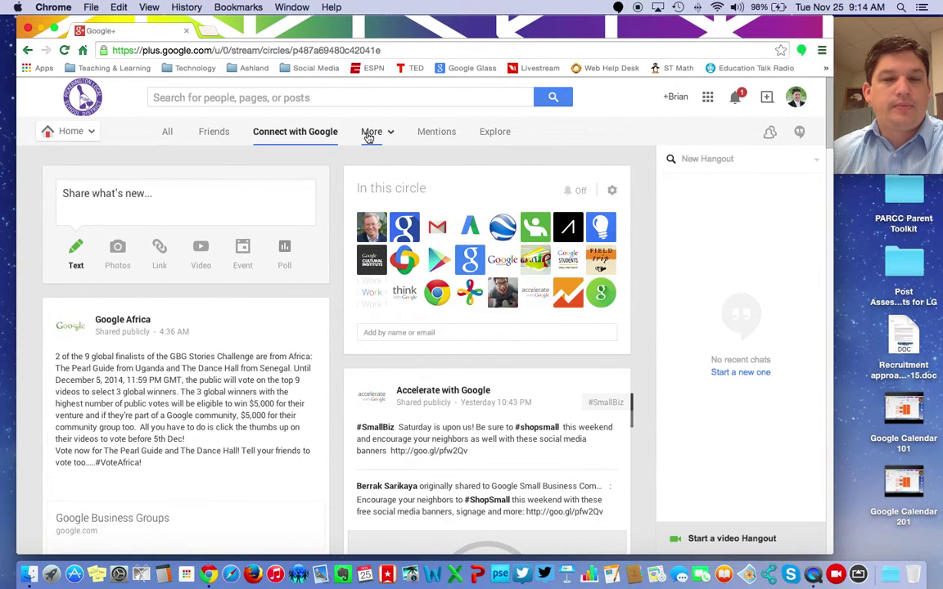
pyautogui.click(374, 136)
pyautogui.click(405, 218)
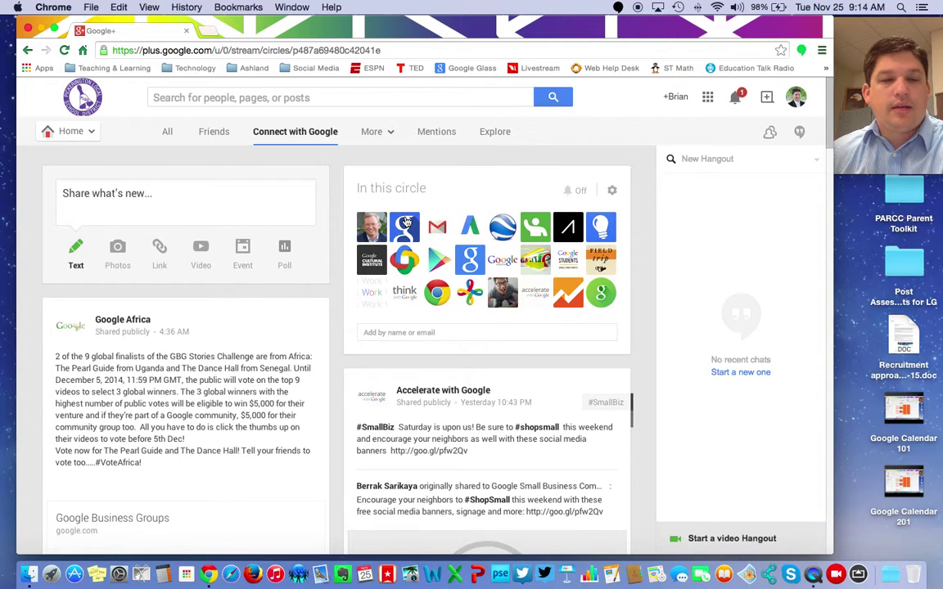
pyautogui.click(370, 136)
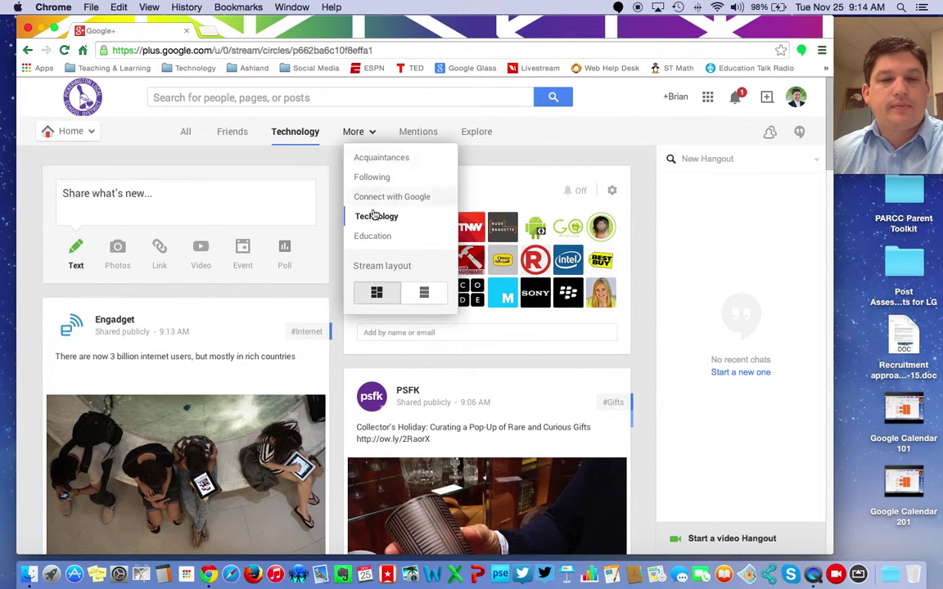
pyautogui.click(379, 239)
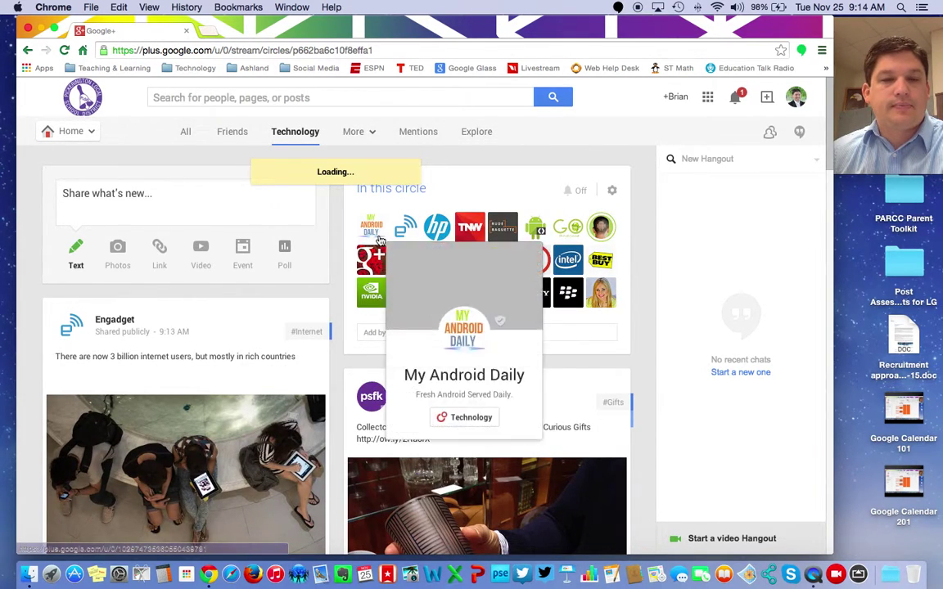
pyautogui.click(189, 136)
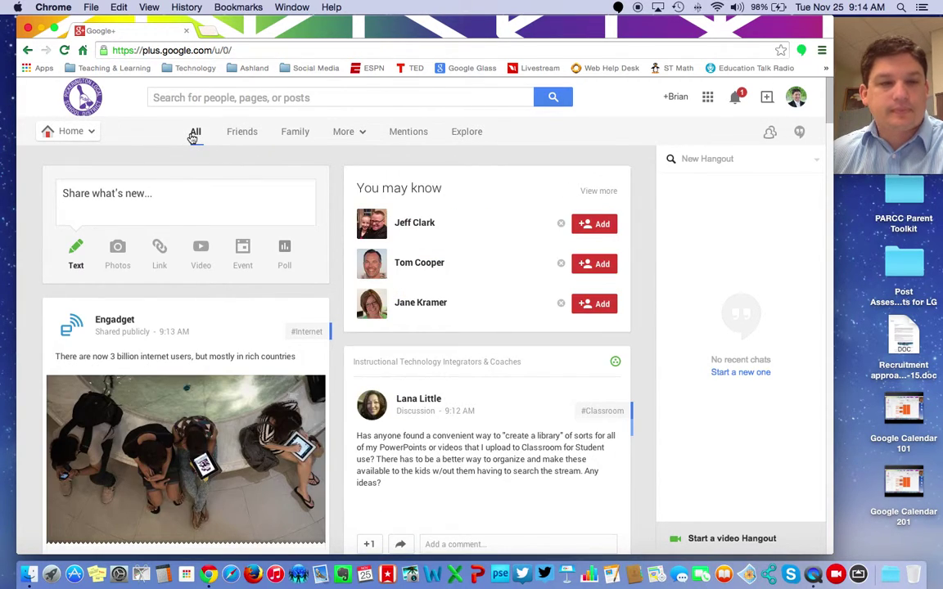
# Visit the profile page, then open People's Find people list and dismiss the suggestions tip.
pyautogui.click(94, 136)
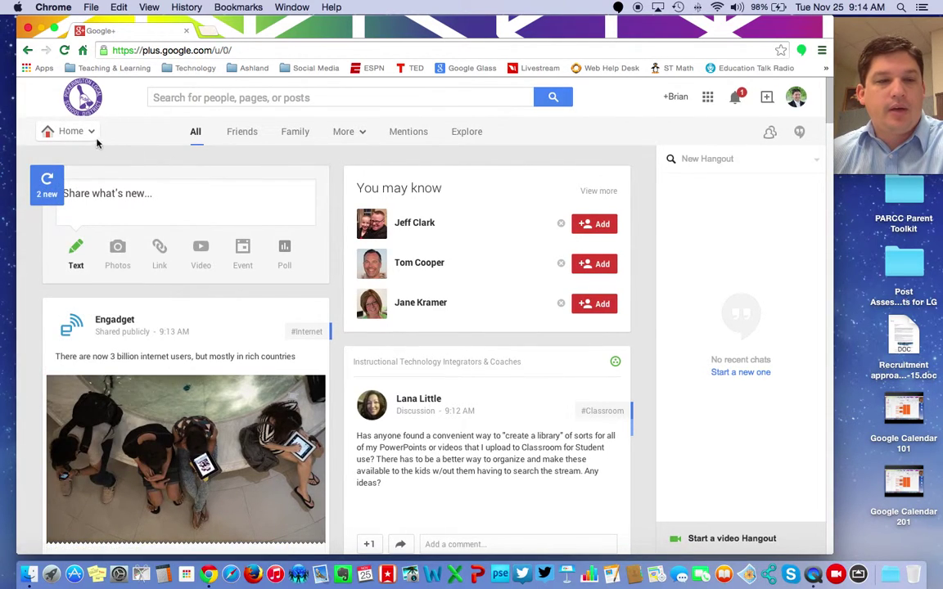
pyautogui.moveTo(71, 131)
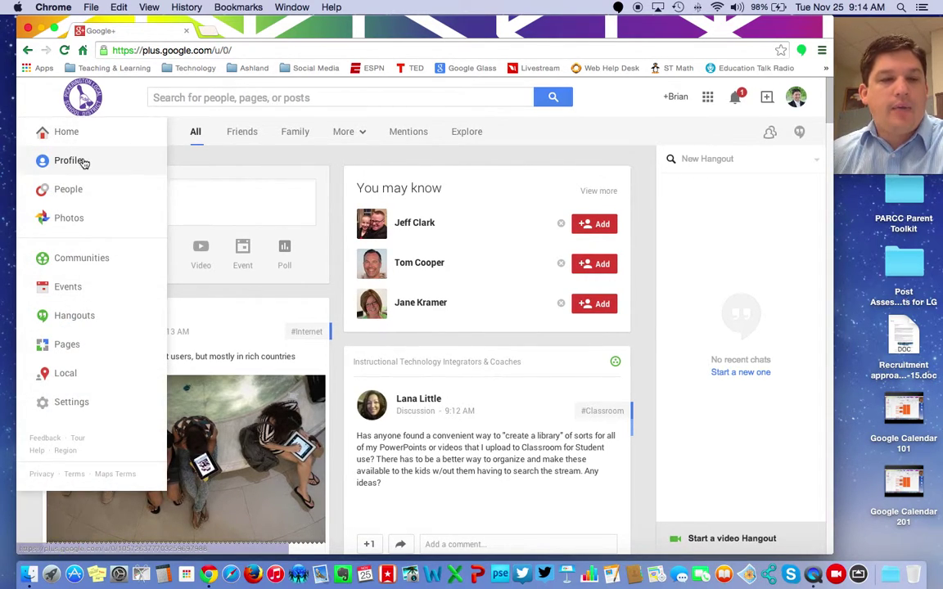
pyautogui.click(82, 161)
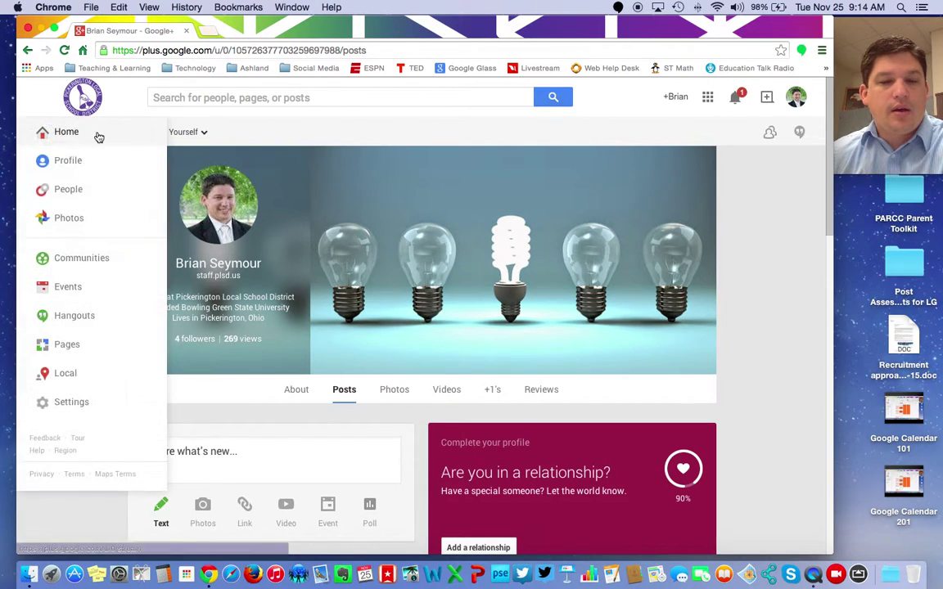
pyautogui.click(77, 197)
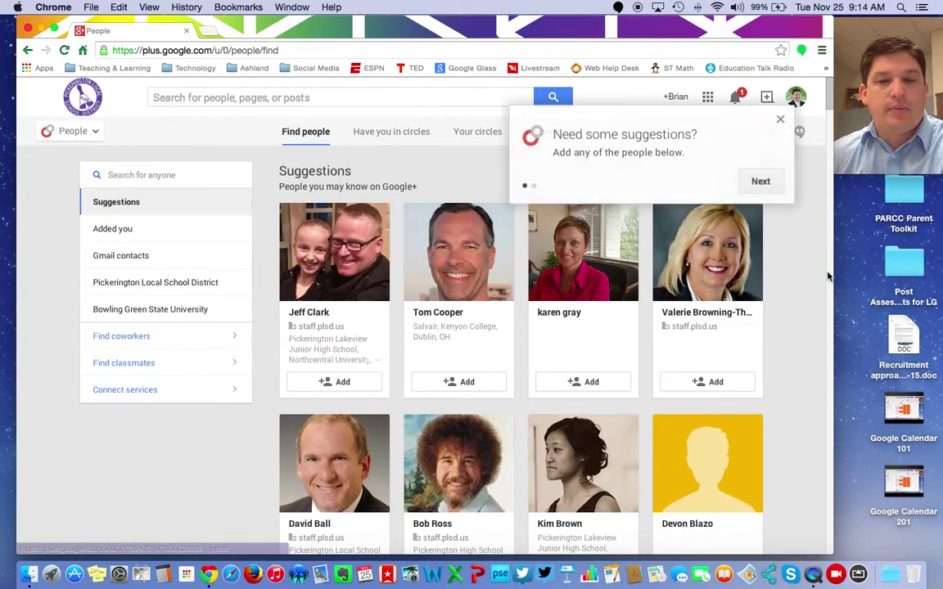
pyautogui.scroll(-2, 788, 343)
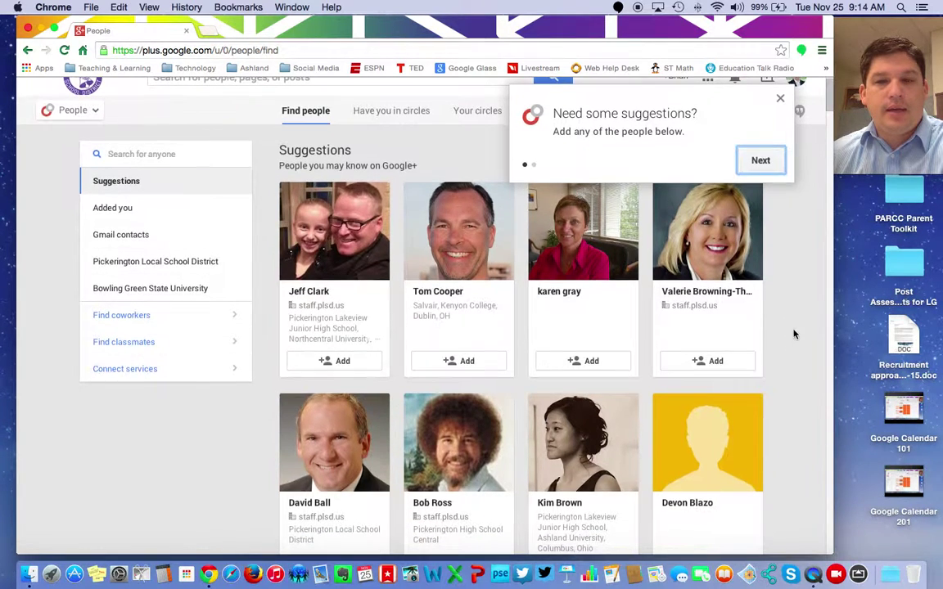
pyautogui.click(784, 101)
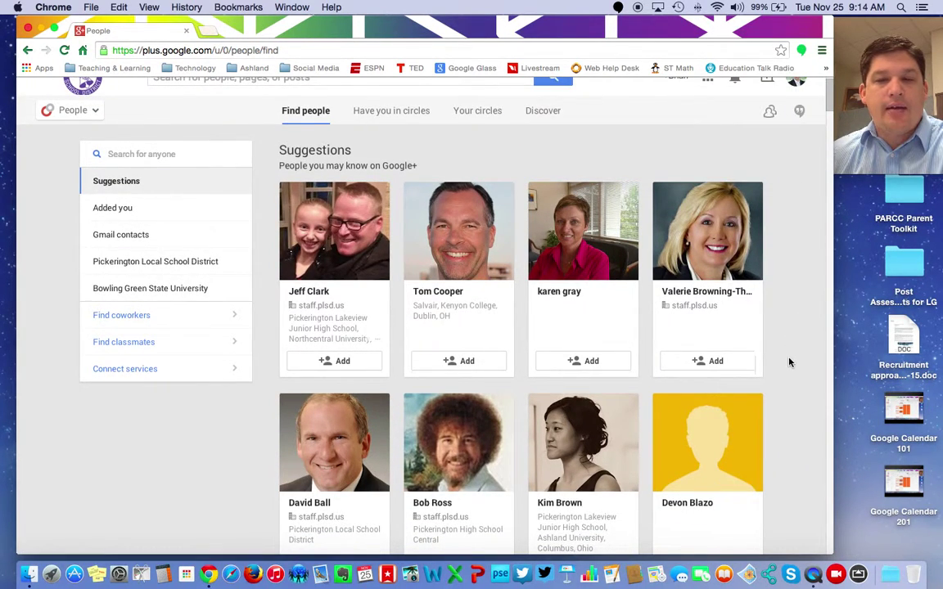
pyautogui.scroll(-2, 790, 360)
pyautogui.scroll(3, 790, 362)
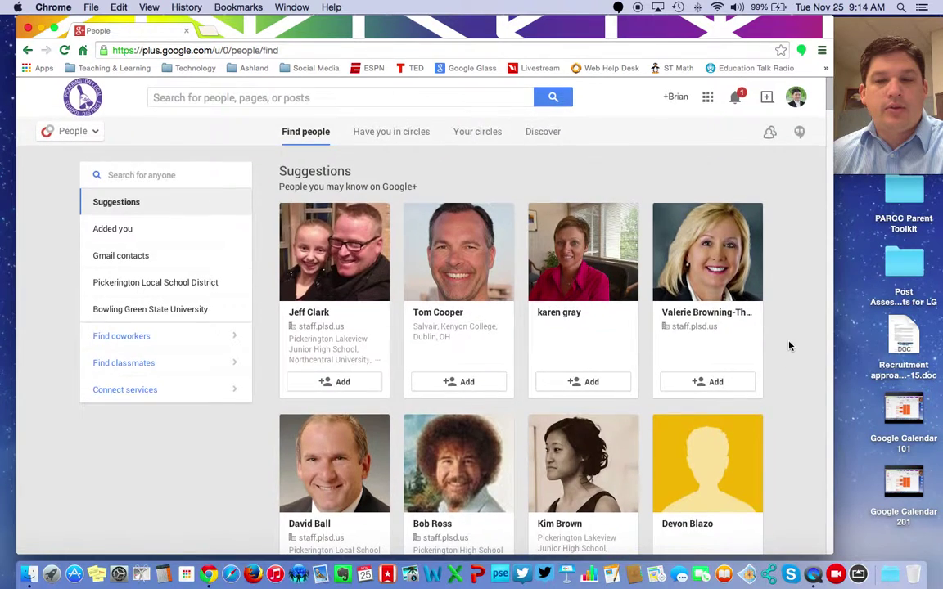
# Add the fourth suggested person to the Acquaintances circle.
pyautogui.click(726, 389)
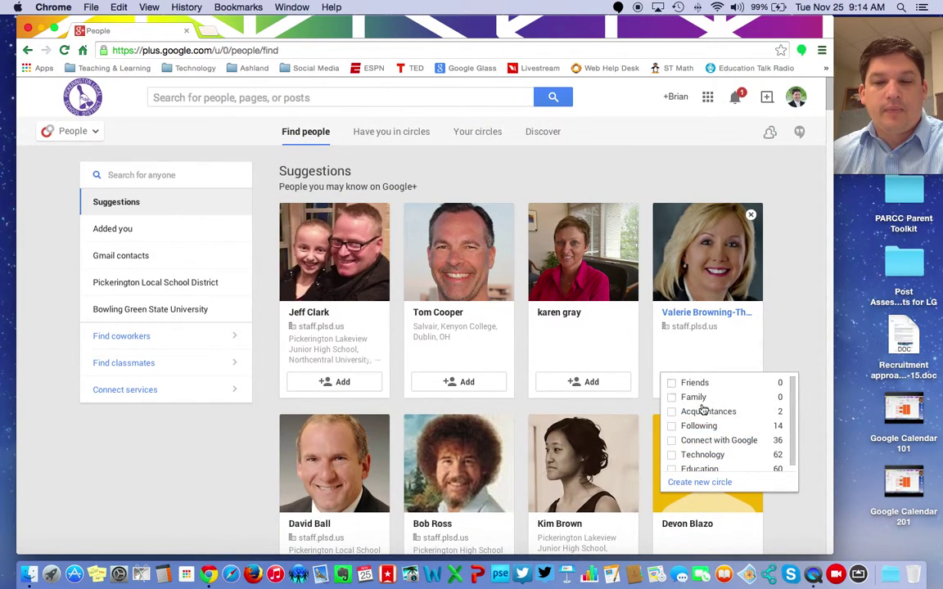
pyautogui.scroll(-1, 709, 417)
pyautogui.scroll(1, 686, 429)
pyautogui.click(672, 412)
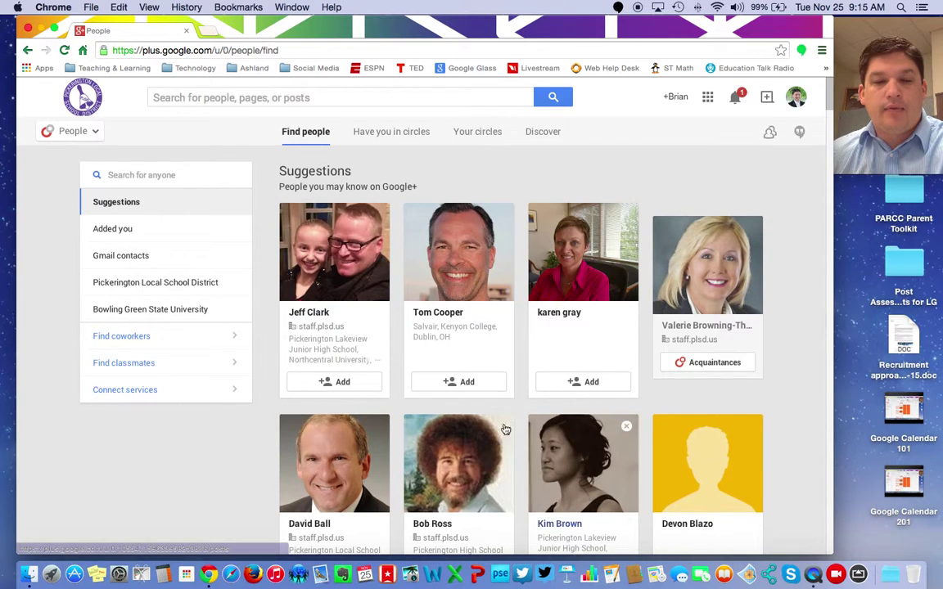
# Further down the suggestions, add another person to the Education circle.
pyautogui.scroll(-3, 259, 457)
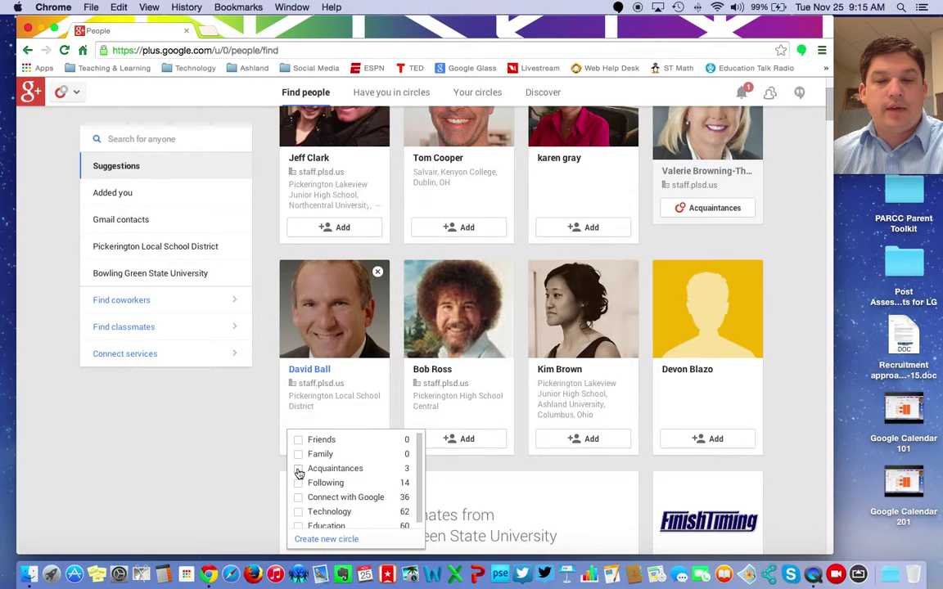
pyautogui.scroll(-5, 792, 434)
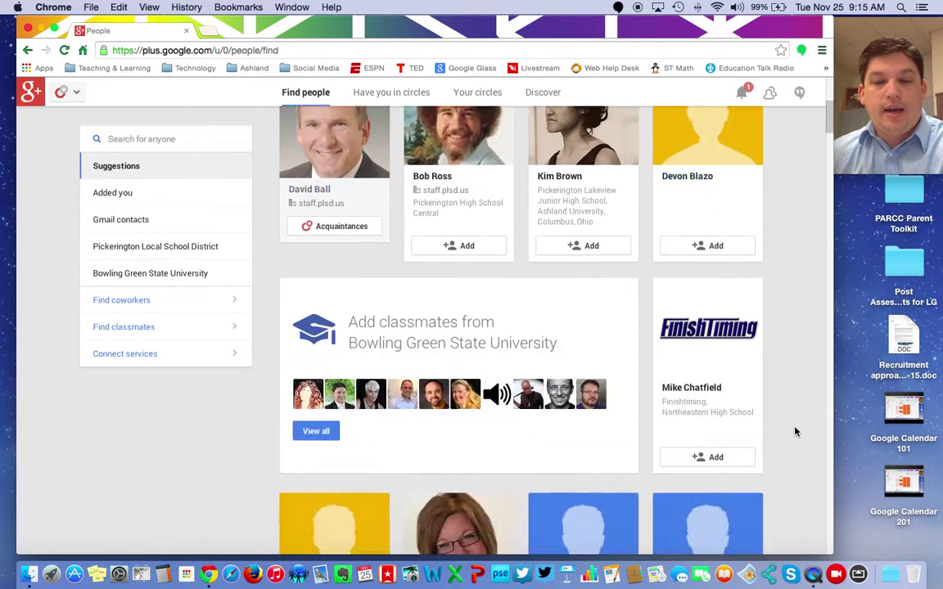
pyautogui.scroll(-3, 794, 431)
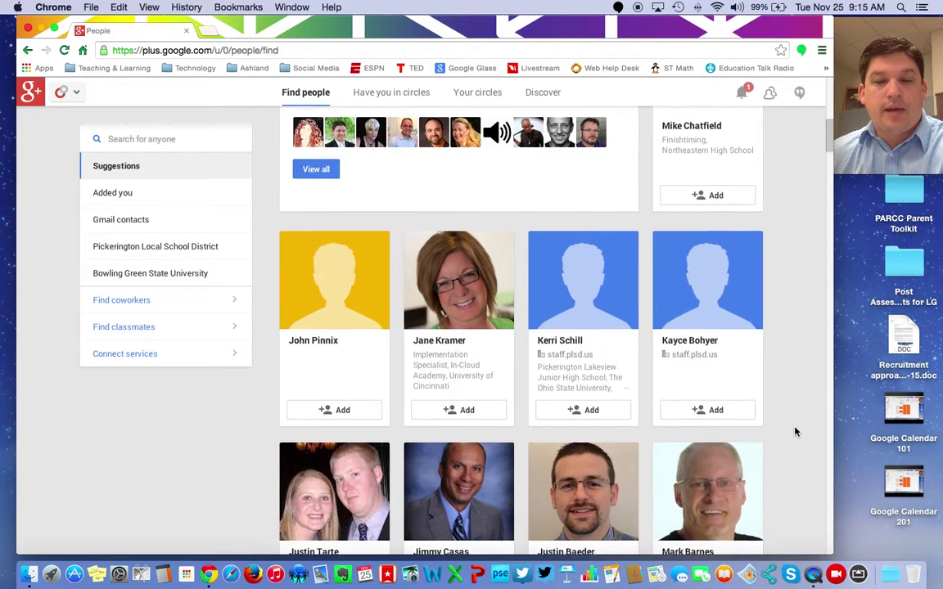
pyautogui.scroll(-3, 794, 431)
pyautogui.scroll(-3, 794, 431)
pyautogui.scroll(-3, 794, 431)
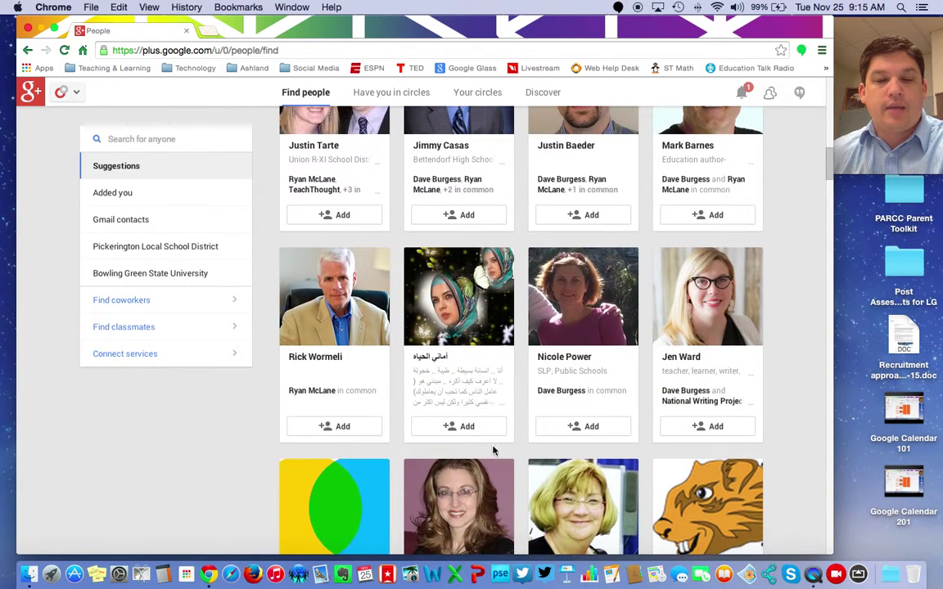
pyautogui.click(340, 430)
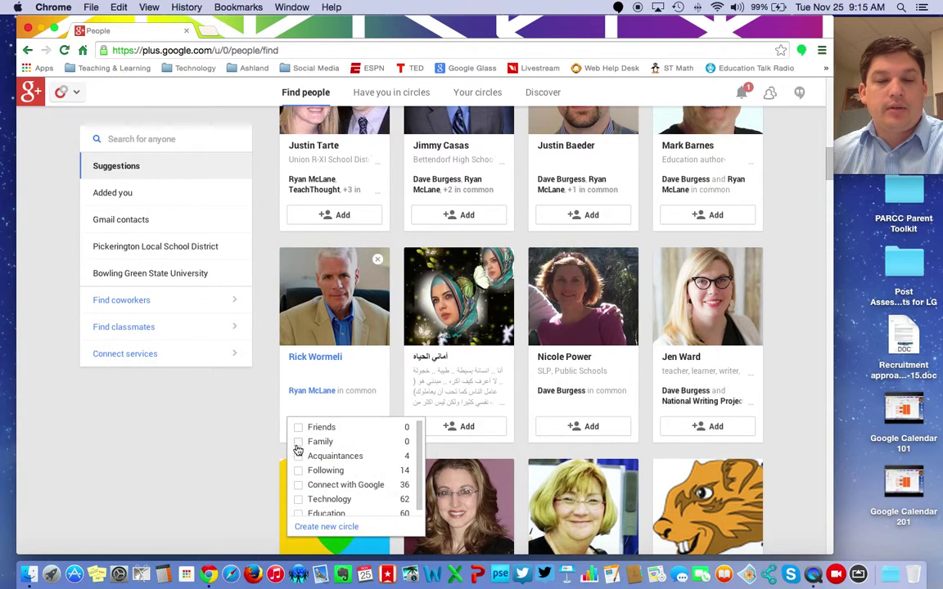
pyautogui.click(300, 515)
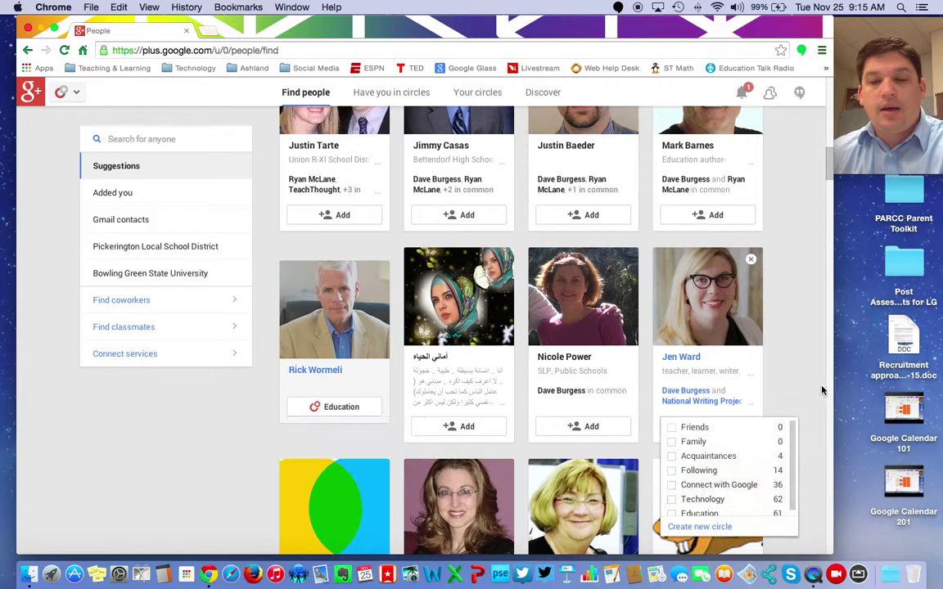
pyautogui.scroll(-3, 811, 389)
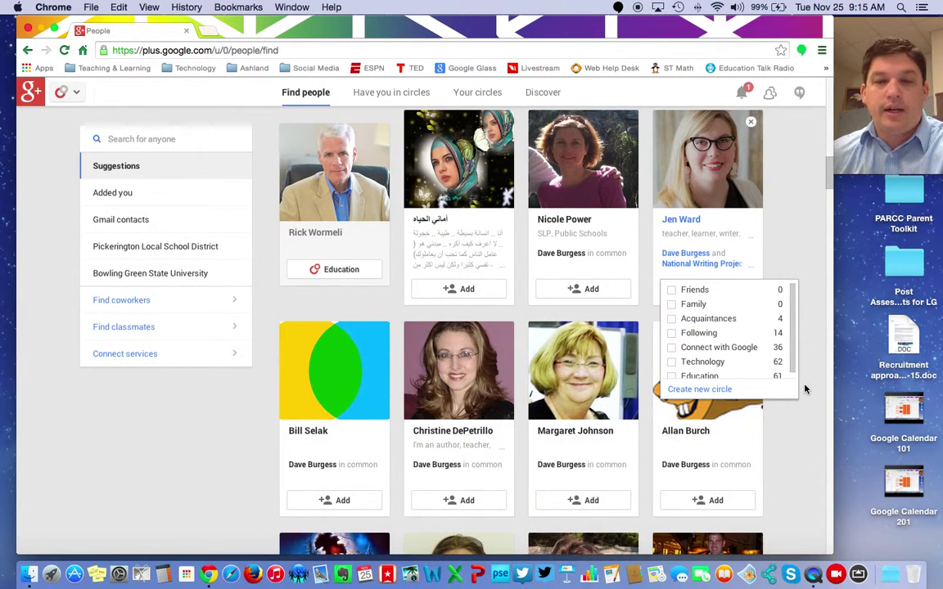
pyautogui.scroll(5, 821, 361)
pyautogui.scroll(5, 821, 362)
pyautogui.scroll(5, 819, 360)
# Glance at Photos, dismiss its intro message, then switch to the Communities section.
pyautogui.scroll(3, 818, 360)
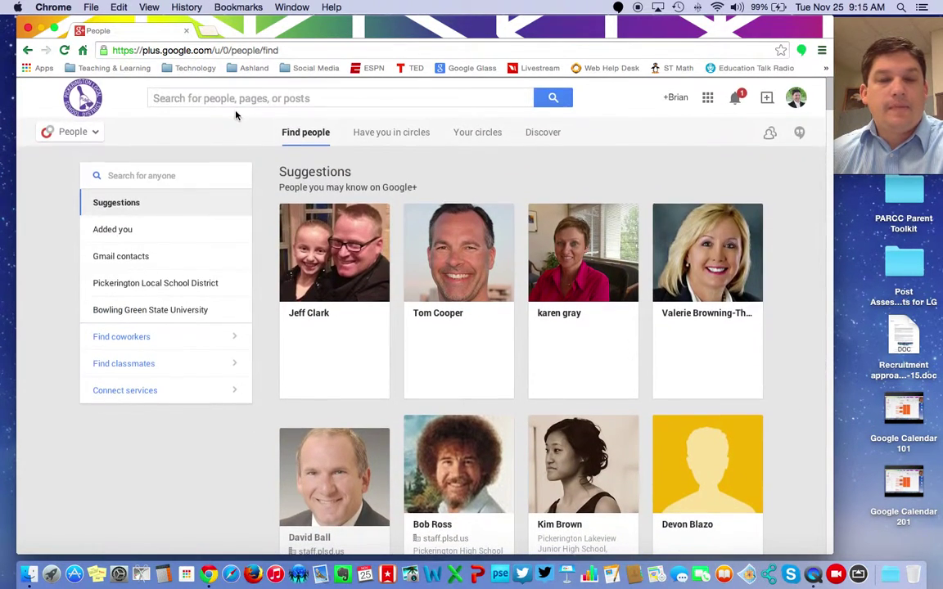
pyautogui.click(70, 131)
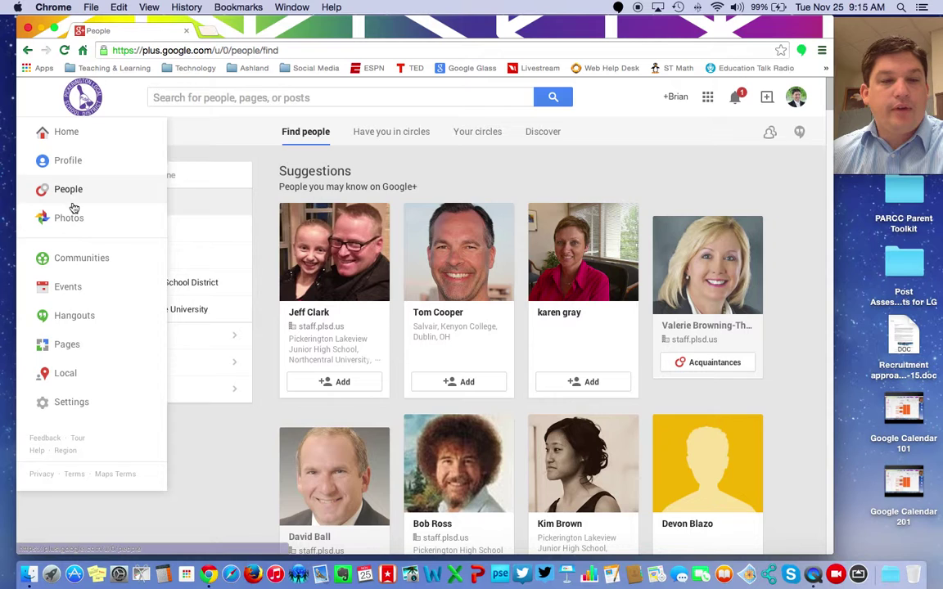
pyautogui.click(71, 217)
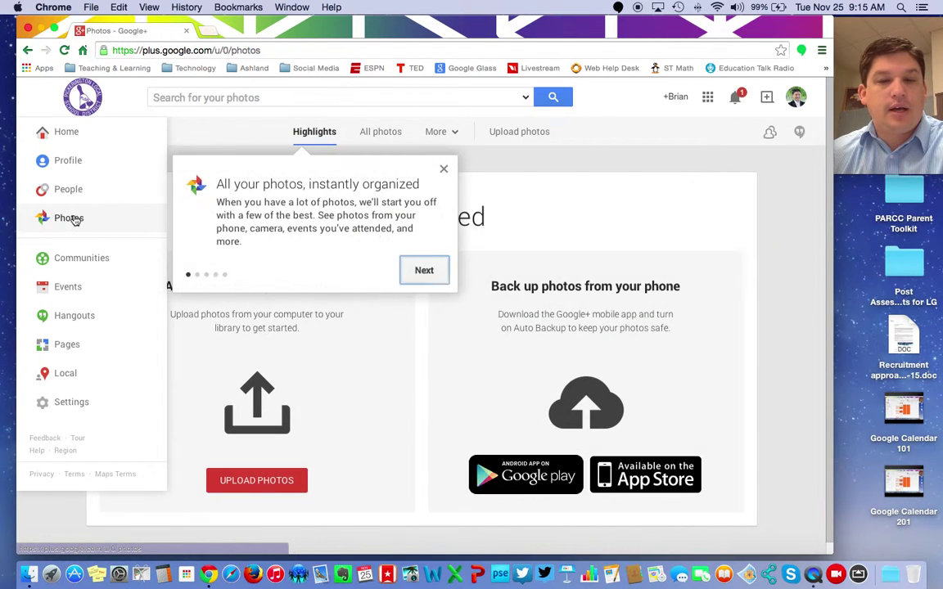
pyautogui.click(444, 169)
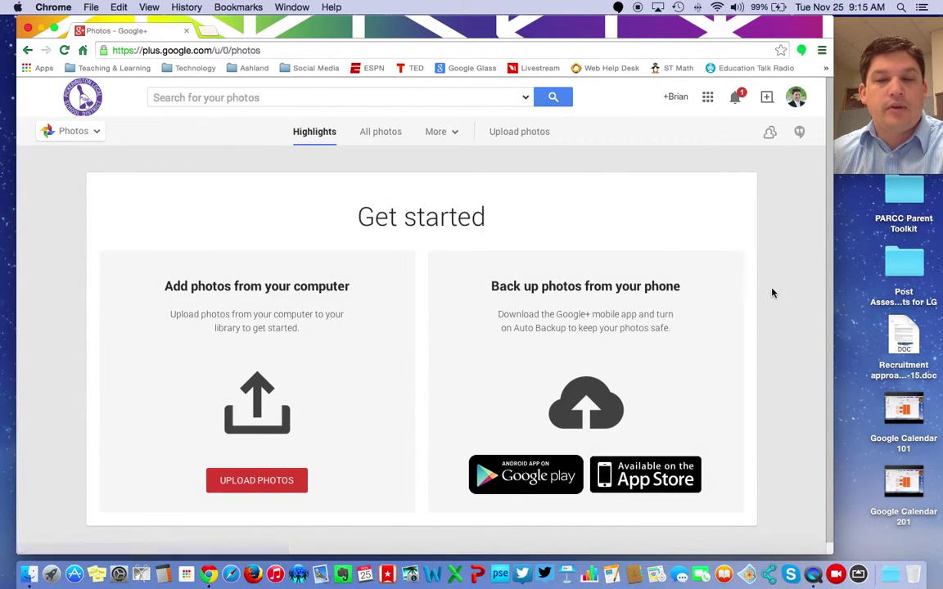
pyautogui.click(80, 131)
pyautogui.click(76, 260)
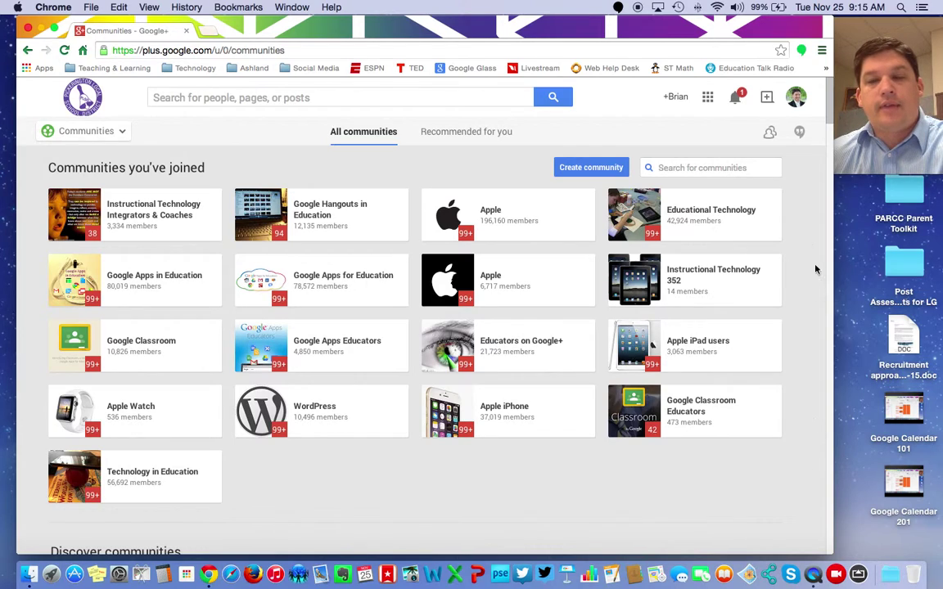
# Search communities for 'ST Math' and scroll through the results.
pyautogui.click(720, 167)
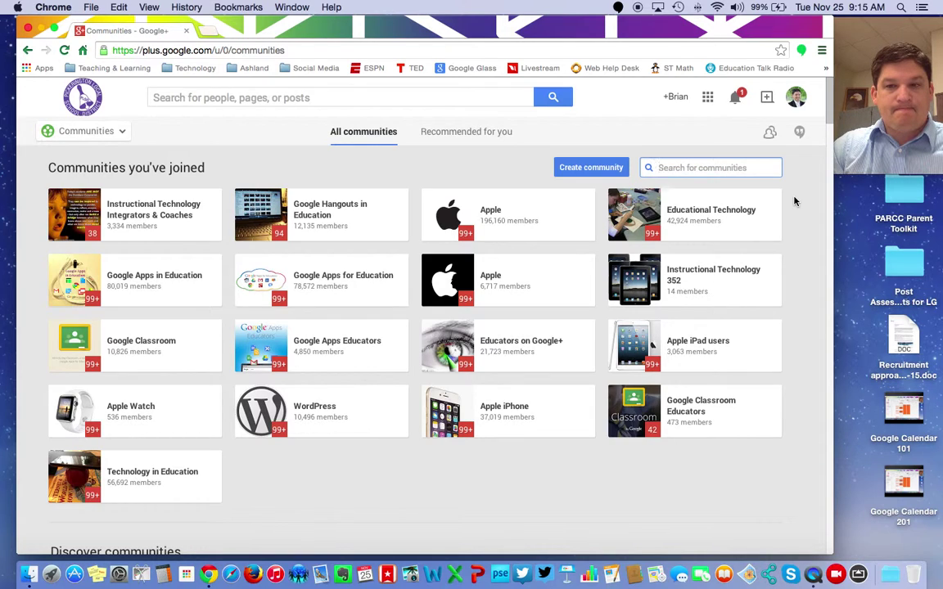
pyautogui.write('ST Math')
pyautogui.press('Return')
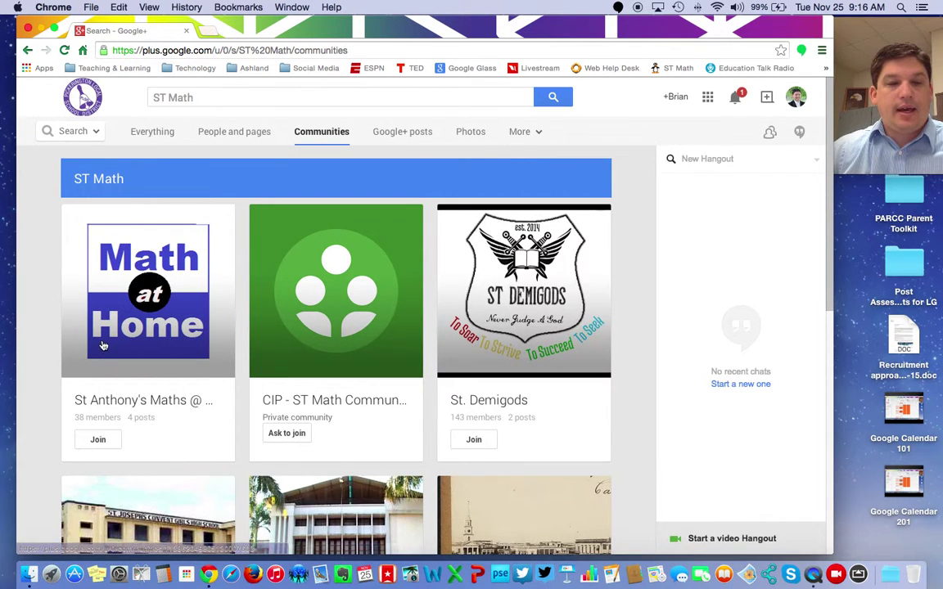
pyautogui.scroll(-5, 19, 344)
pyautogui.scroll(-1, 20, 344)
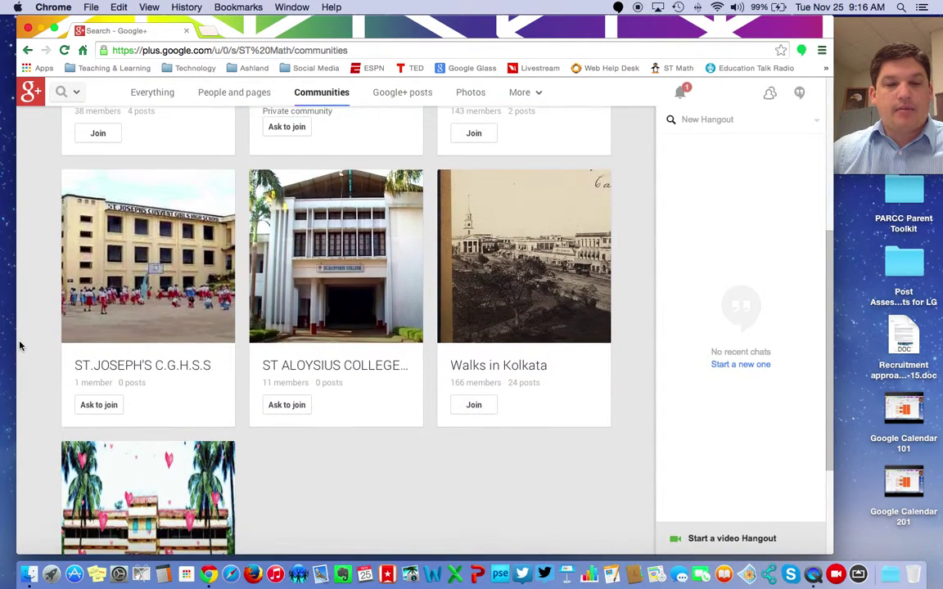
pyautogui.scroll(-3, 20, 344)
pyautogui.scroll(10, 19, 344)
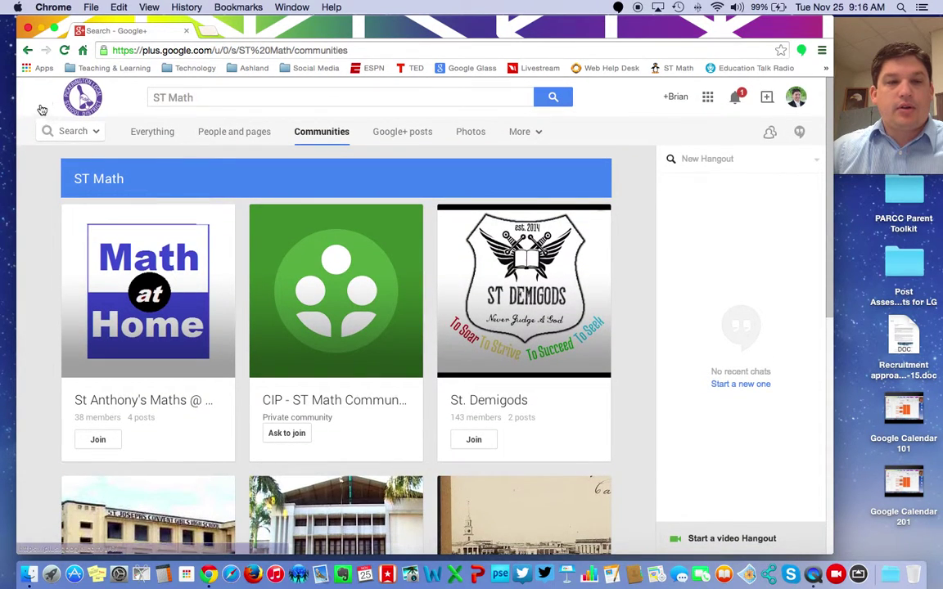
pyautogui.moveTo(74, 133)
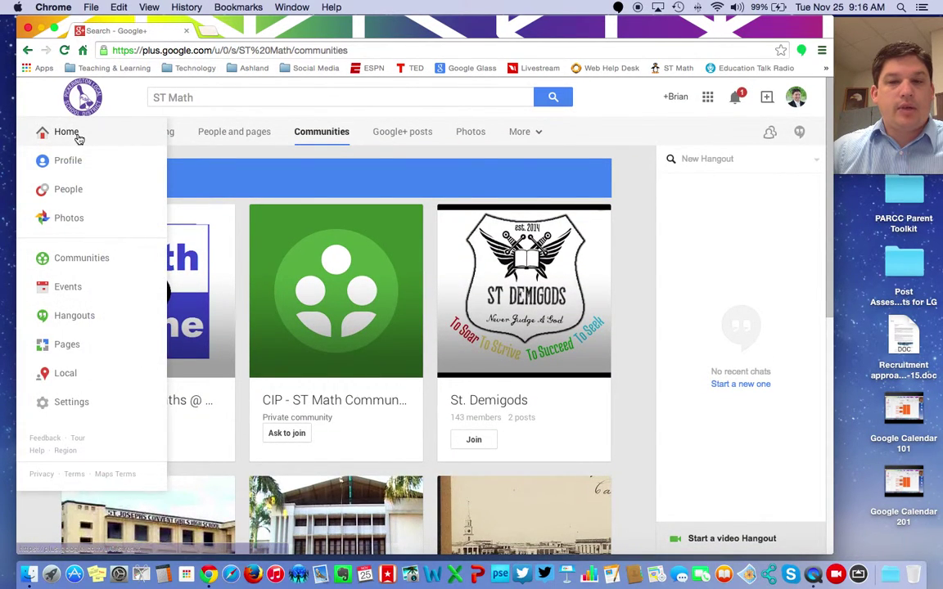
# Back on Communities, search for Science and scroll through the matching communities.
pyautogui.click(28, 51)
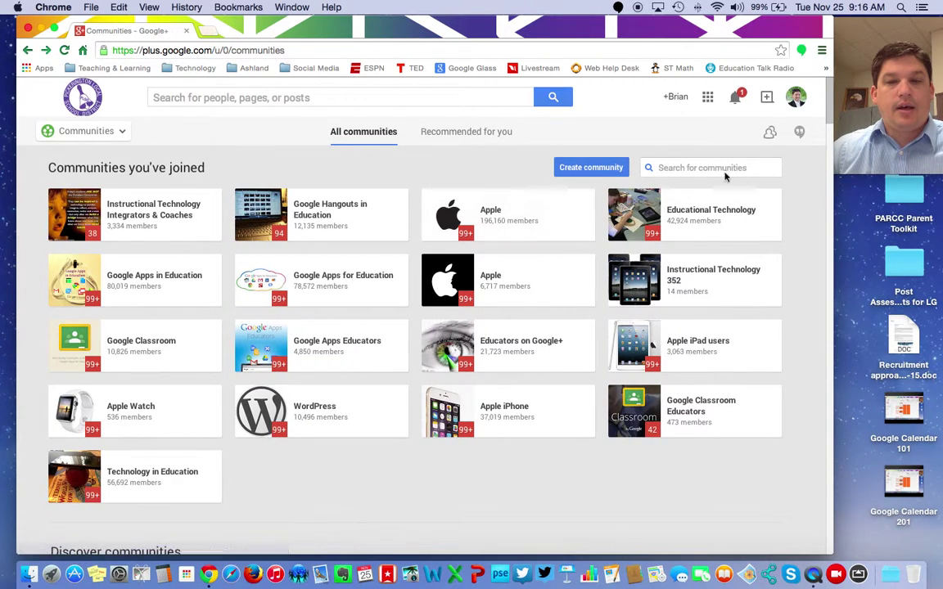
pyautogui.click(737, 168)
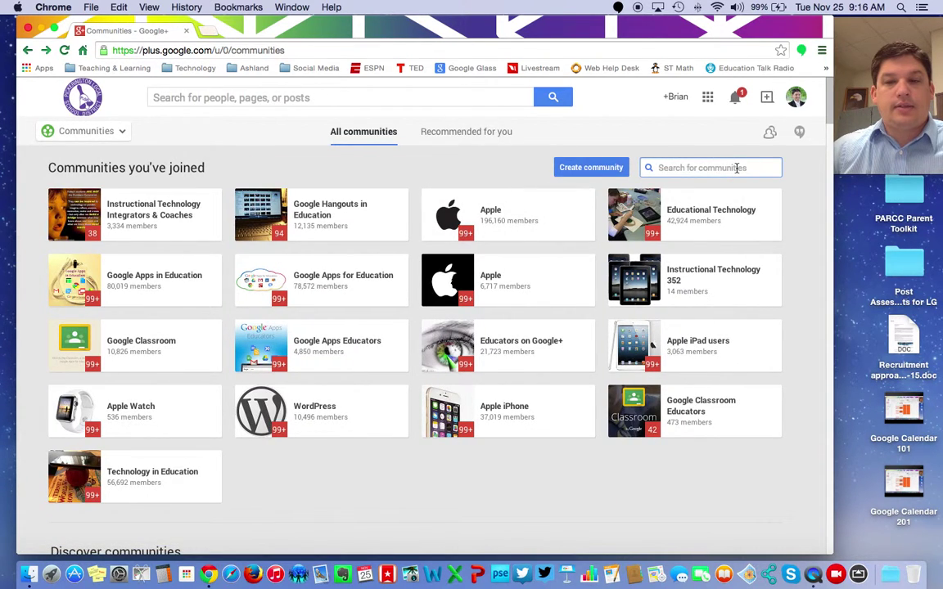
pyautogui.write('Scei')
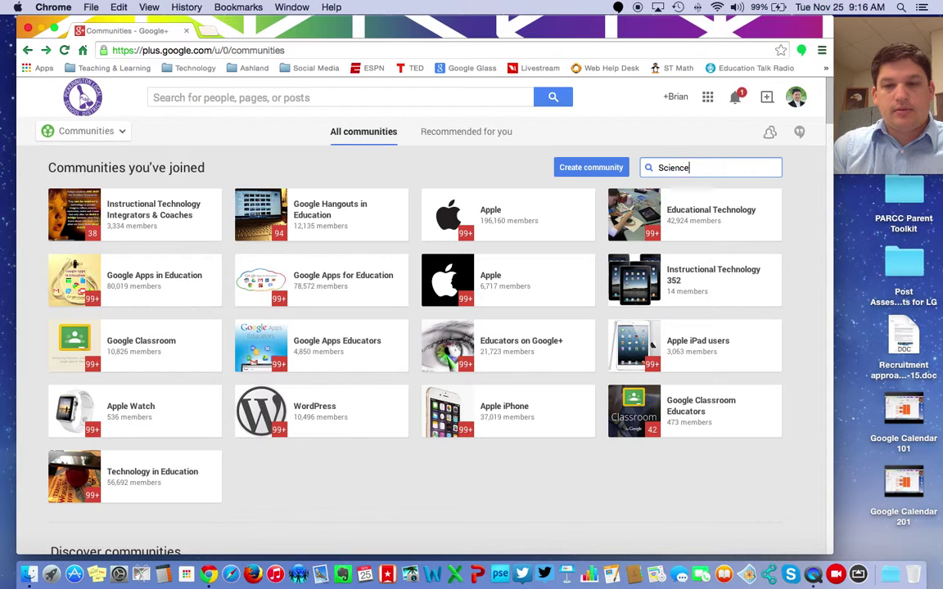
pyautogui.press('Return')
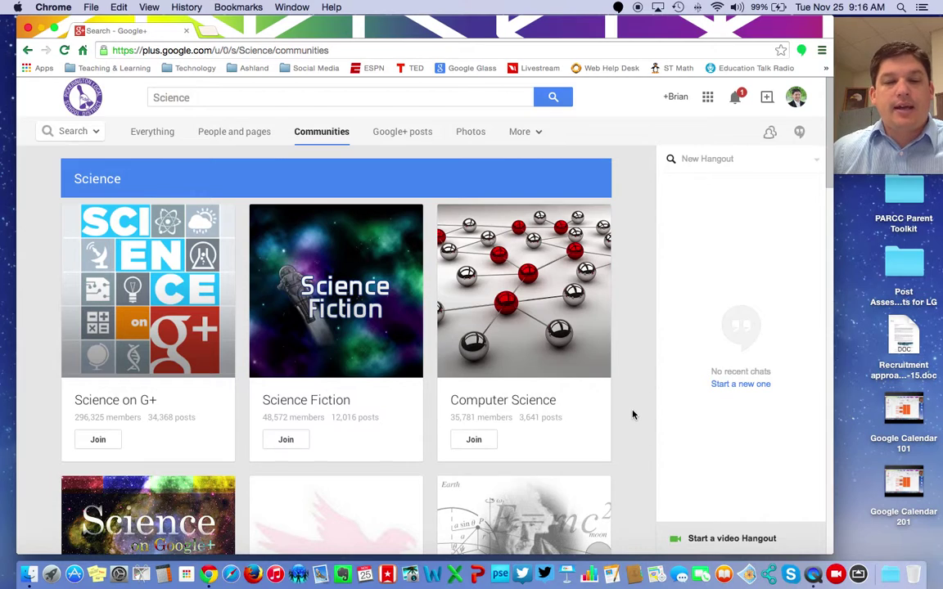
pyautogui.scroll(-2, 633, 415)
pyautogui.scroll(-3, 633, 415)
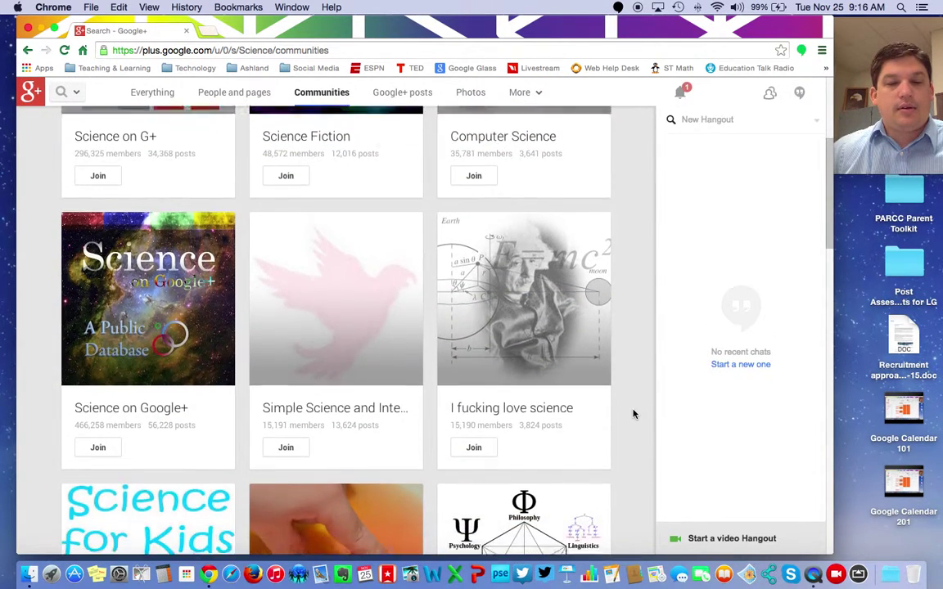
pyautogui.scroll(-3, 633, 415)
pyautogui.scroll(-2, 633, 415)
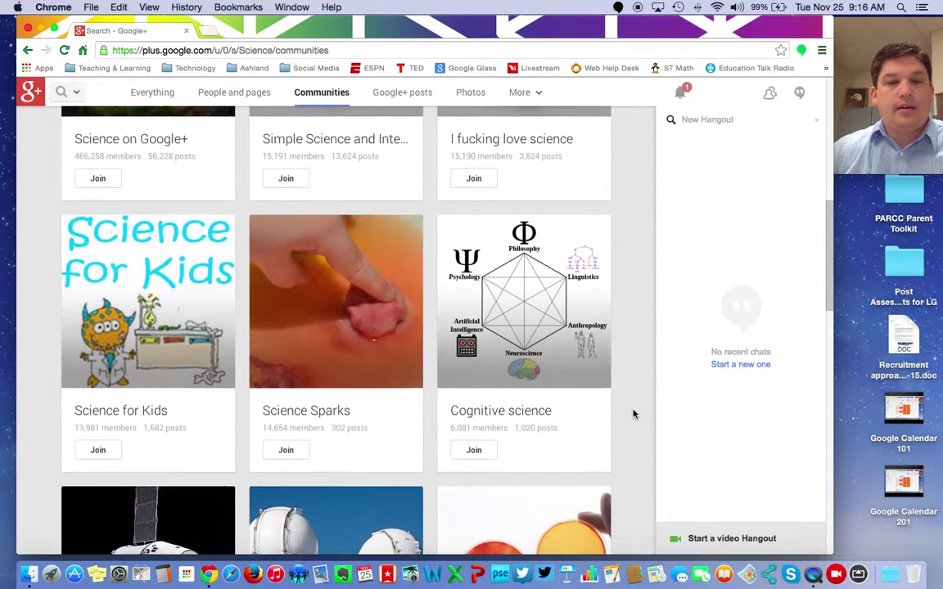
pyautogui.scroll(-2, 633, 415)
pyautogui.scroll(-3, 632, 415)
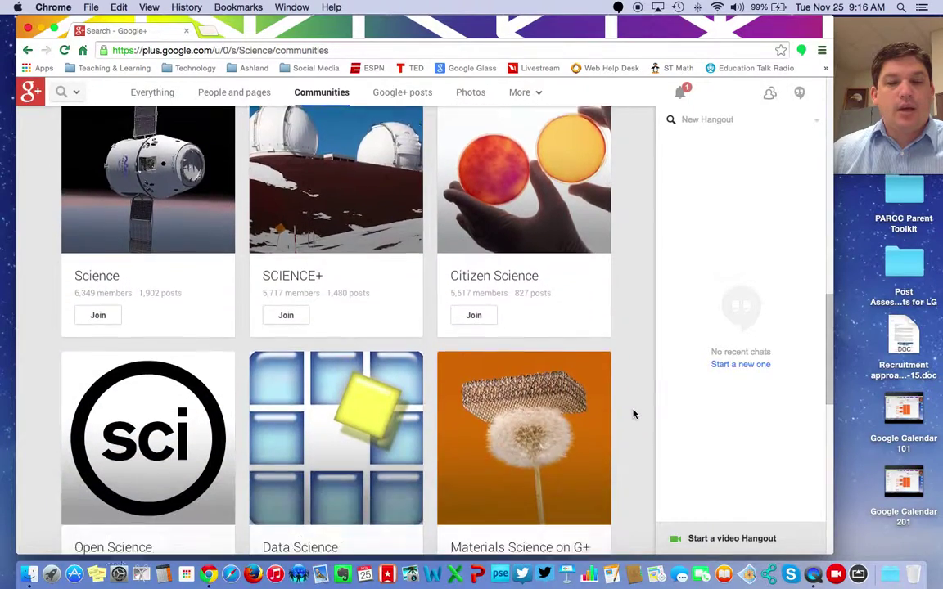
pyautogui.scroll(-1, 633, 415)
pyautogui.scroll(-3, 633, 415)
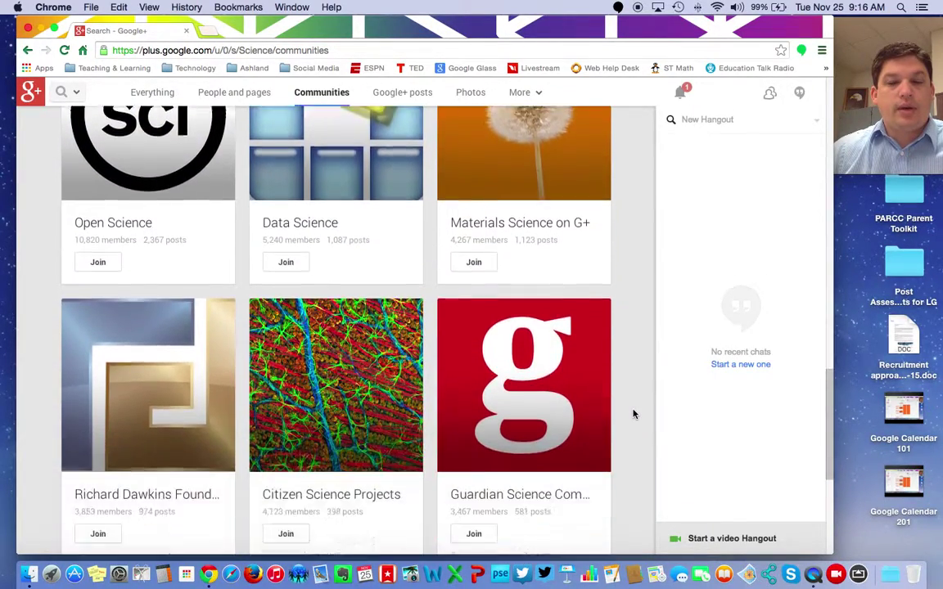
pyautogui.scroll(-2, 633, 415)
pyautogui.scroll(-2, 633, 415)
pyautogui.scroll(10, 633, 415)
pyautogui.scroll(5, 632, 415)
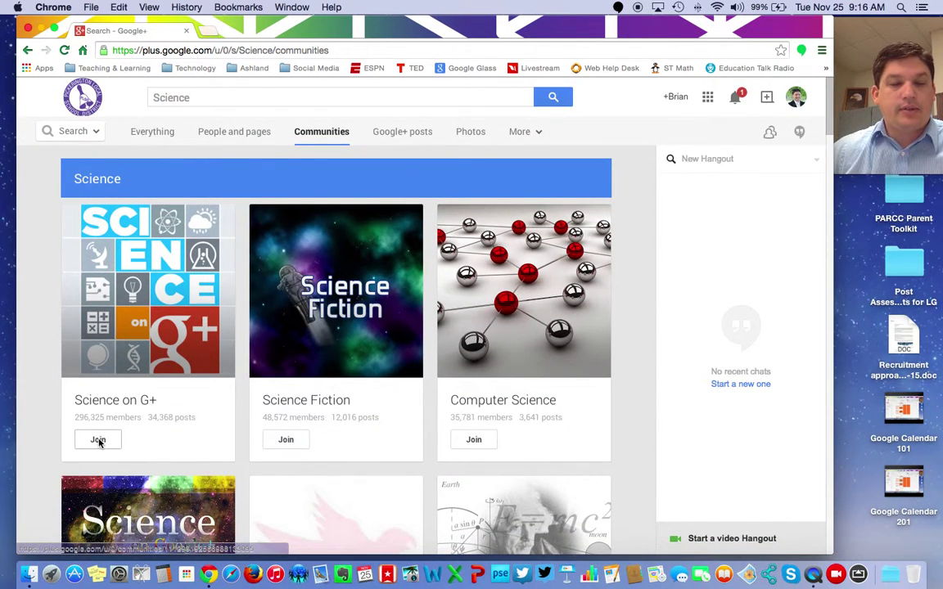
# Join Science on G+ and scroll through its community page, rules post and description.
pyautogui.click(99, 440)
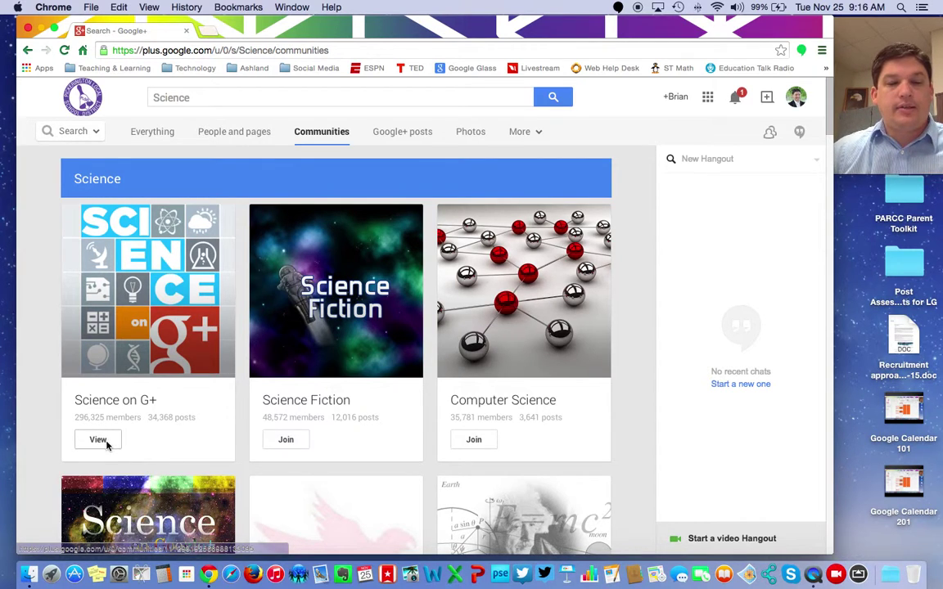
pyautogui.click(105, 443)
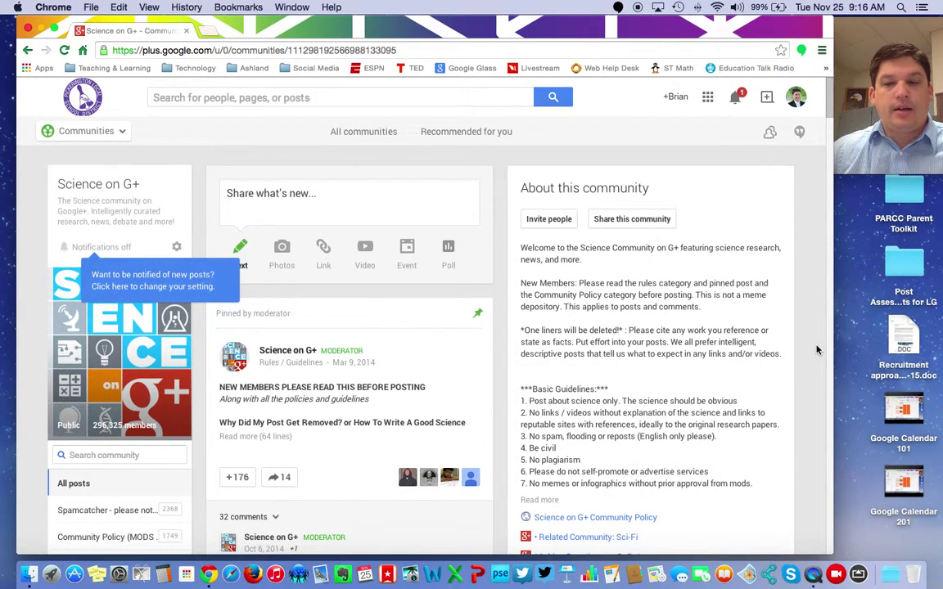
pyautogui.scroll(-1, 817, 350)
pyautogui.scroll(-2, 817, 352)
pyautogui.scroll(-5, 816, 353)
pyautogui.scroll(-2, 816, 357)
pyautogui.scroll(-1, 816, 357)
pyautogui.scroll(-3, 816, 357)
pyautogui.scroll(-1, 816, 357)
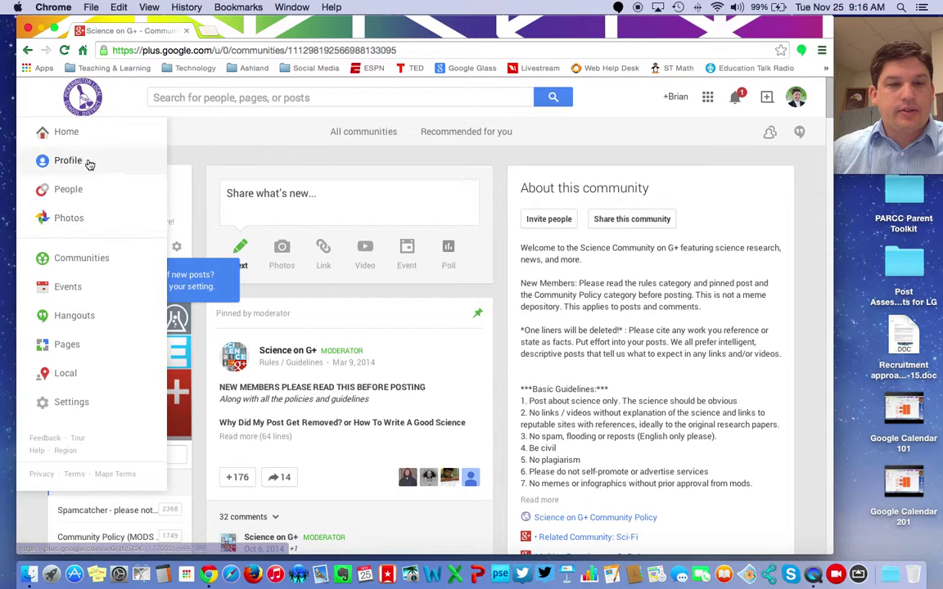
# Go back to Home and scroll down to the Digital Education post with the Edudemic link.
pyautogui.click(77, 138)
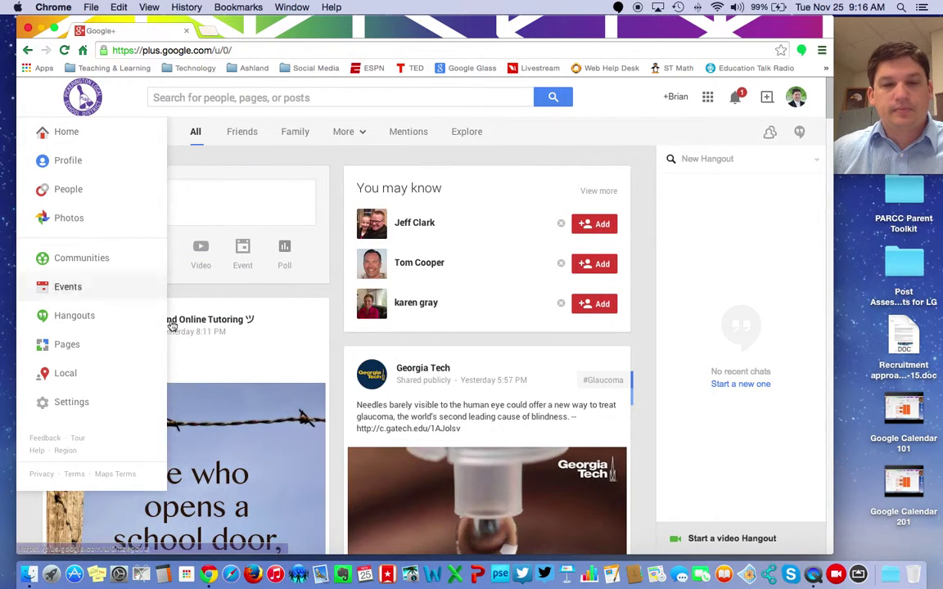
pyautogui.scroll(-3, 337, 347)
pyautogui.scroll(-1, 335, 349)
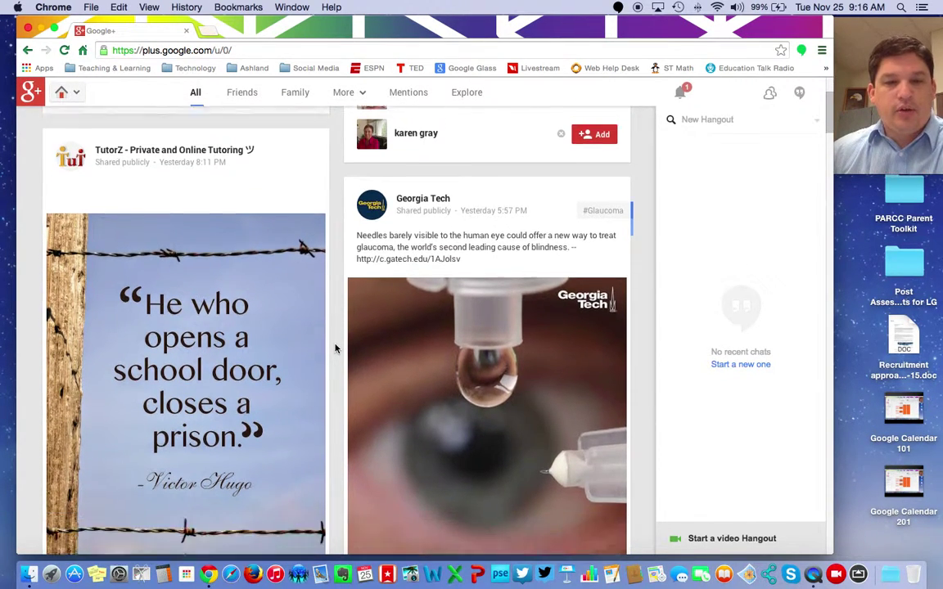
pyautogui.scroll(-5, 335, 349)
pyautogui.scroll(-2, 335, 348)
pyautogui.scroll(-3, 335, 348)
pyautogui.scroll(-1, 335, 348)
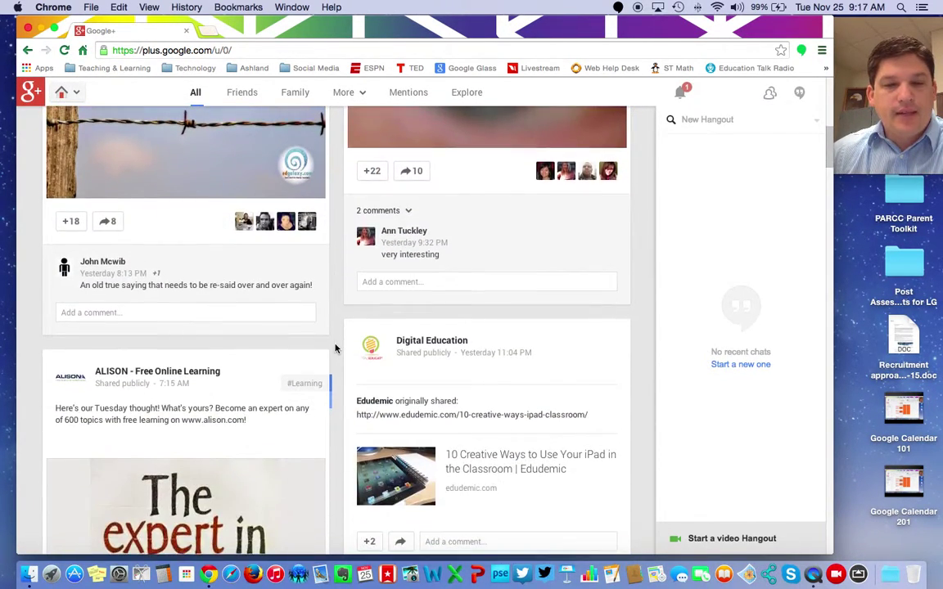
pyautogui.scroll(-1, 334, 348)
pyautogui.scroll(-1, 335, 349)
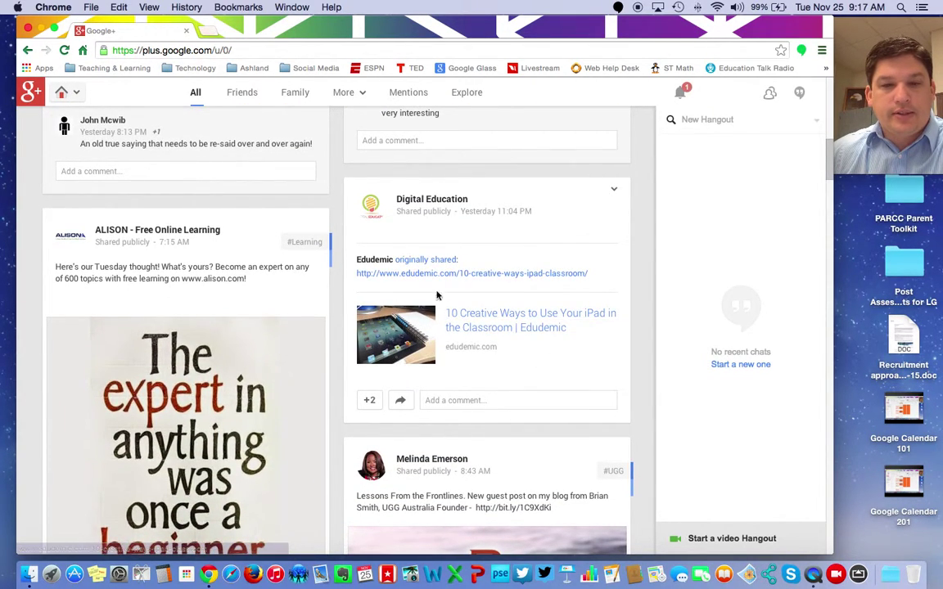
# Open the Edudemic iPad classroom article, skim it, and close its tab.
pyautogui.click(526, 334)
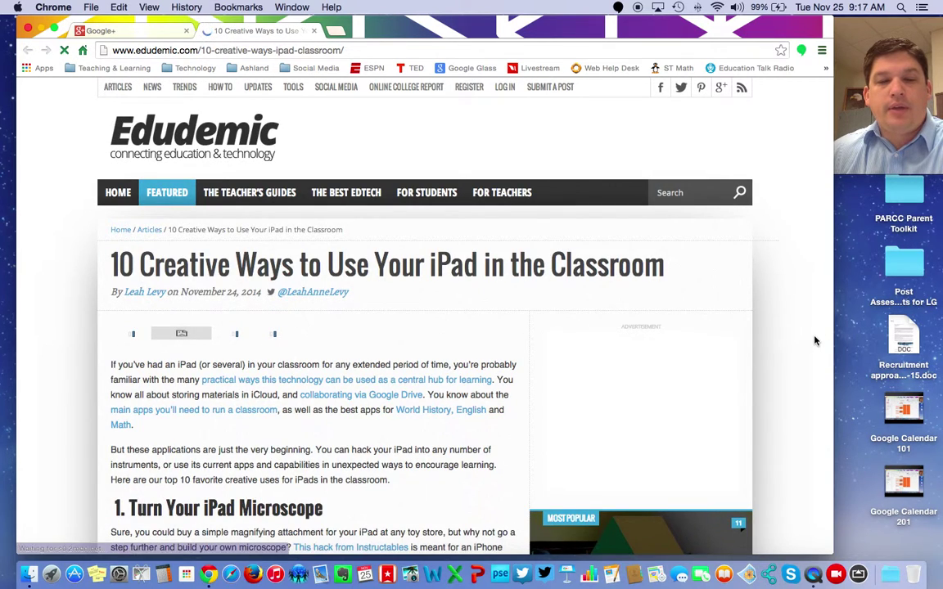
pyautogui.scroll(-5, 815, 341)
pyautogui.scroll(-3, 811, 336)
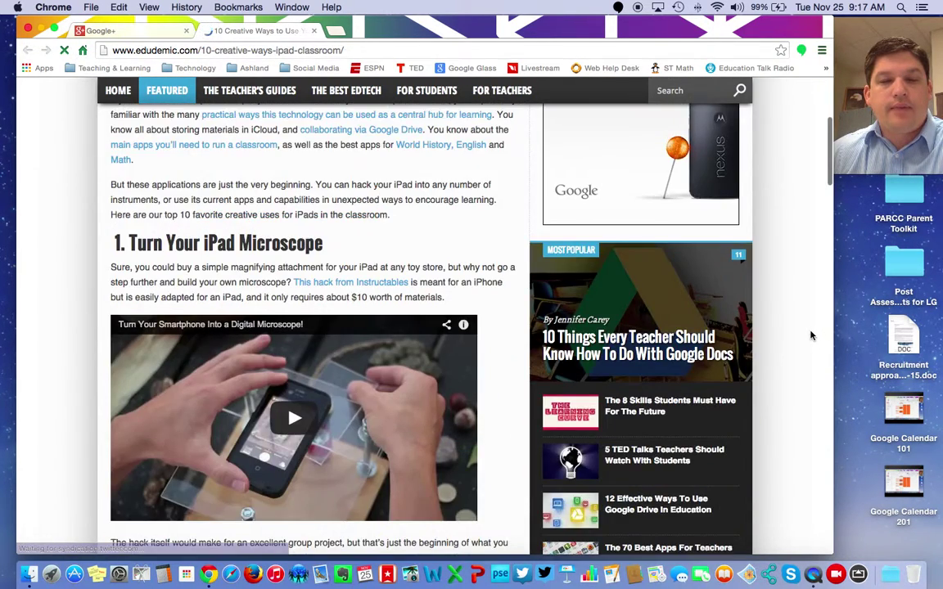
pyautogui.scroll(-3, 811, 336)
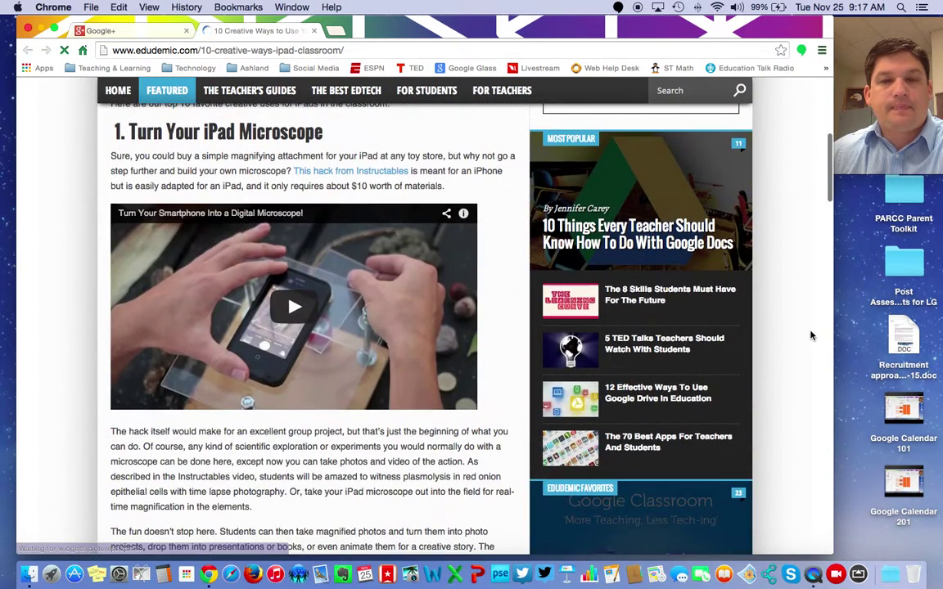
pyautogui.click(313, 30)
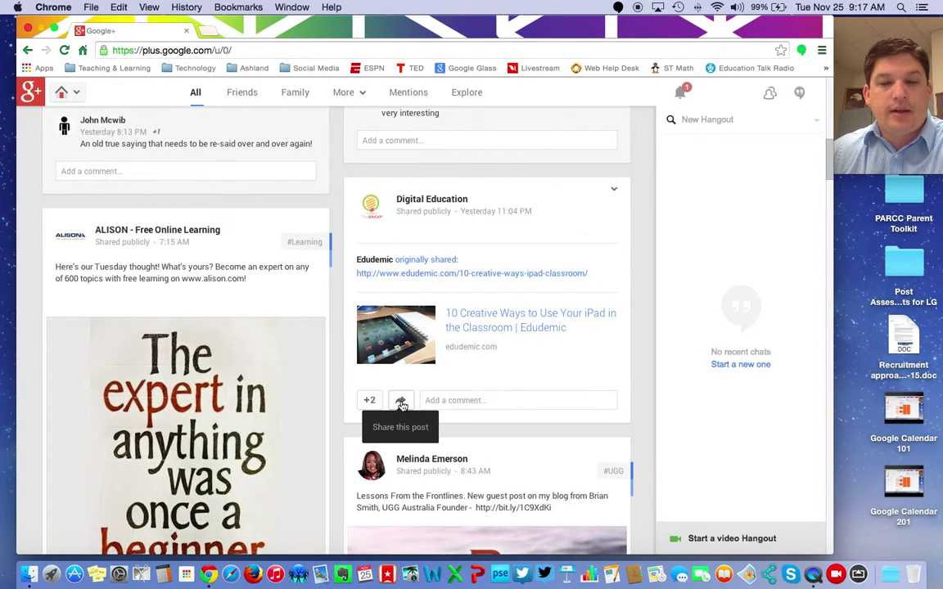
# Reshare the Digital Education post publicly with 'Ways to use the iPad in Classrooms' and view it.
pyautogui.click(402, 402)
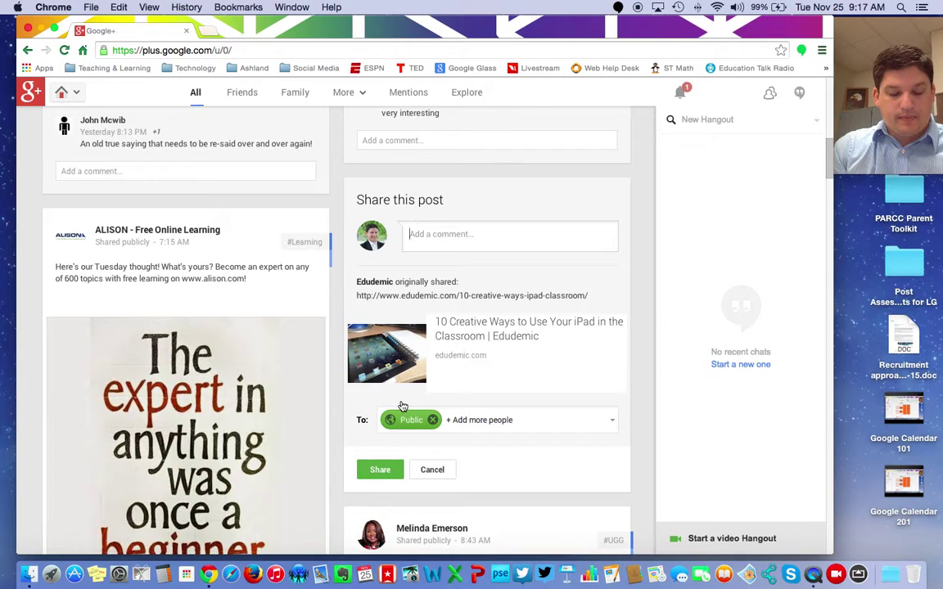
pyautogui.write('Ways to use the iPad i')
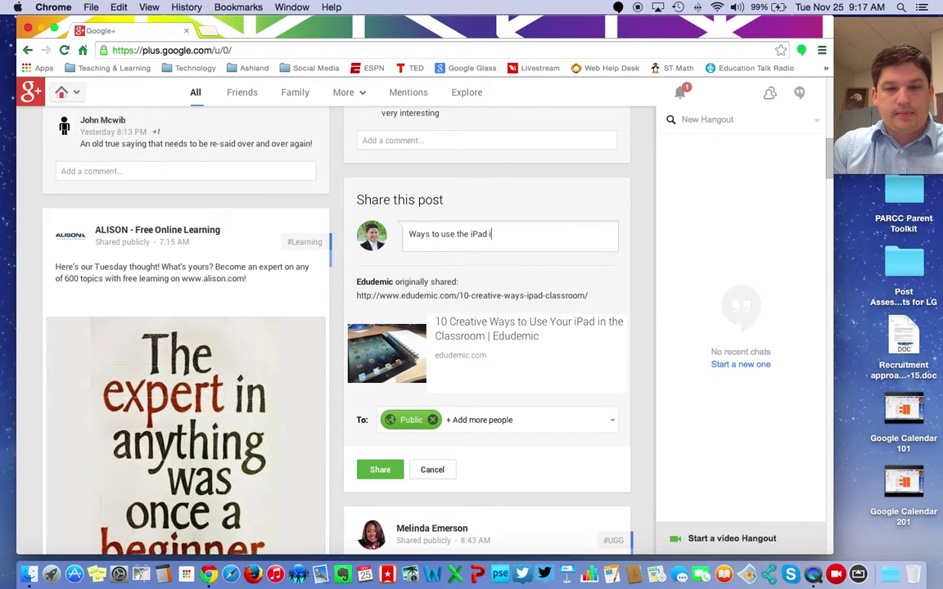
pyautogui.write('ooms')
pyautogui.press('Return')
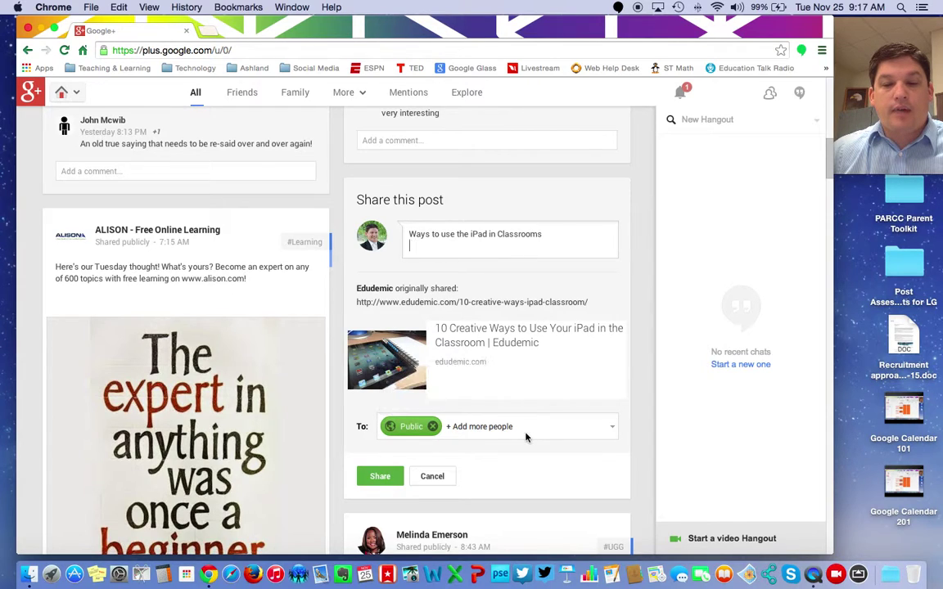
pyautogui.click(379, 479)
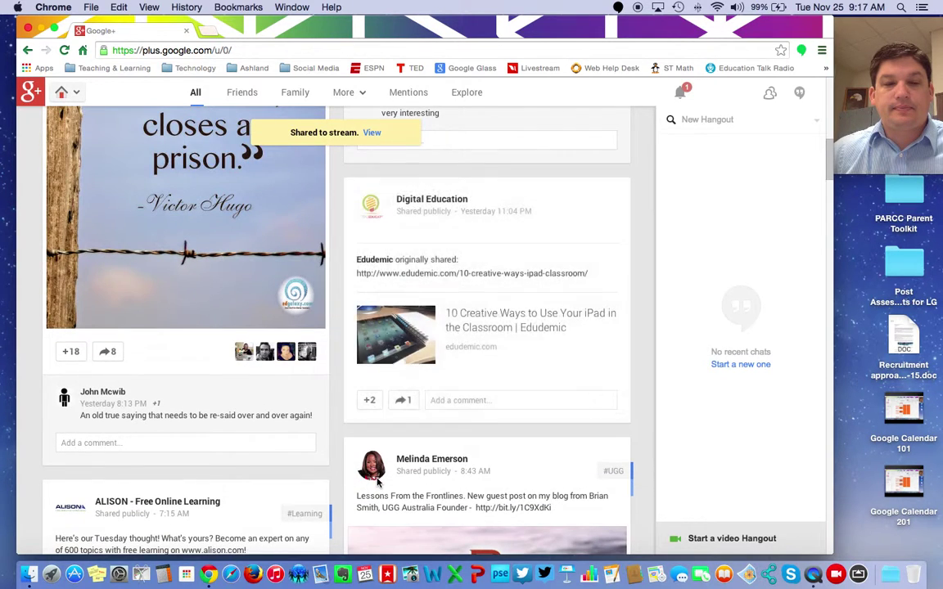
pyautogui.click(372, 133)
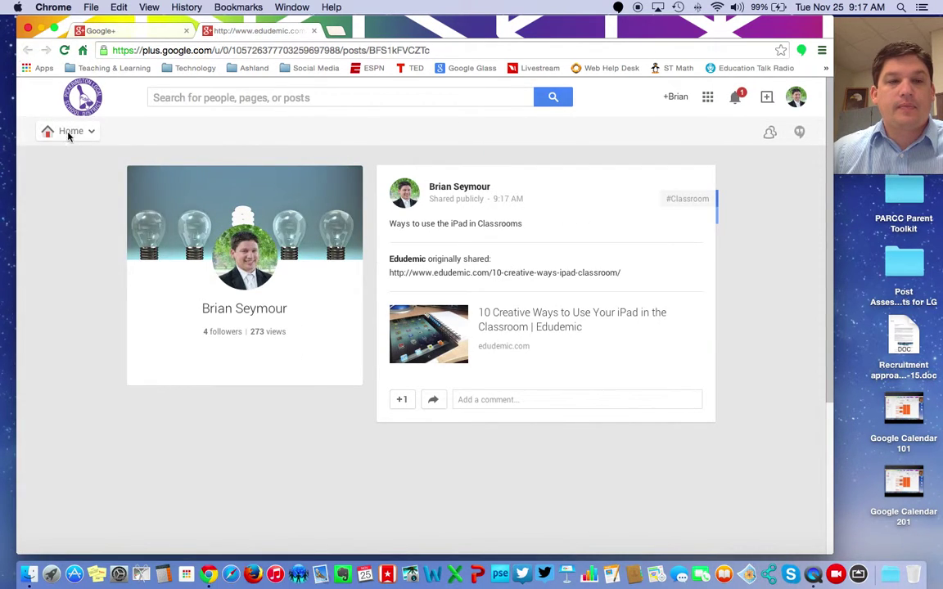
pyautogui.click(316, 31)
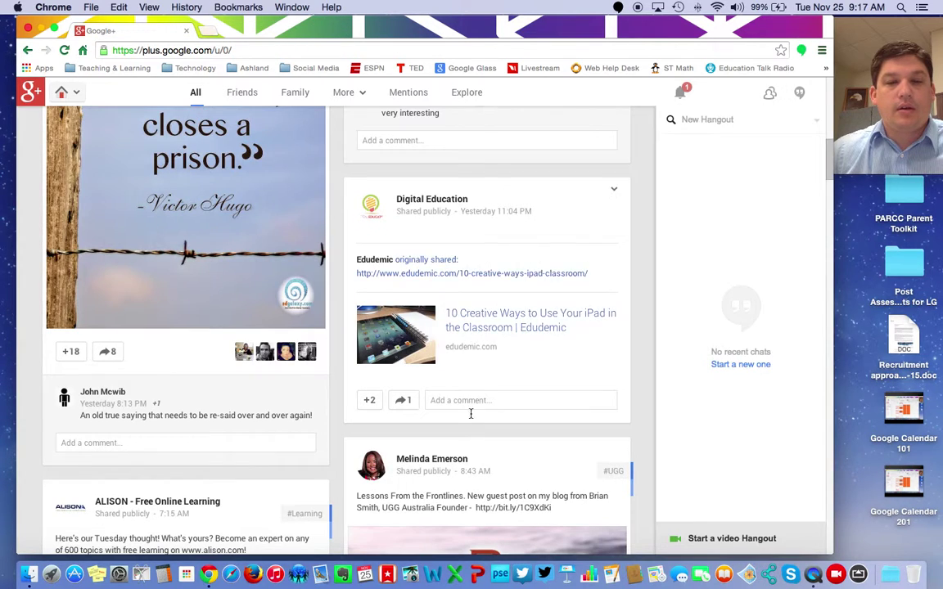
pyautogui.moveTo(487, 261)
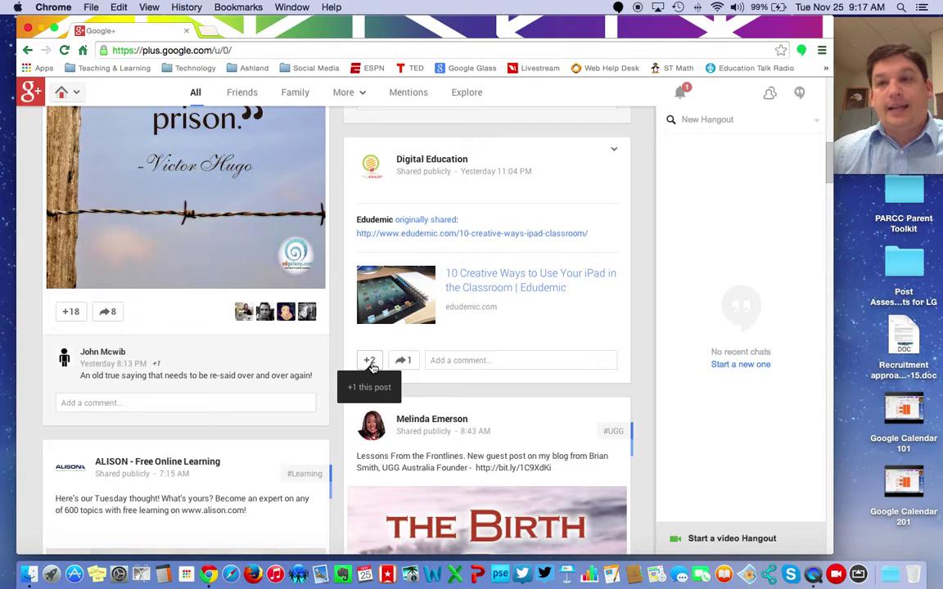
# +1 the original Digital Education post and scroll through the stream.
pyautogui.click(370, 363)
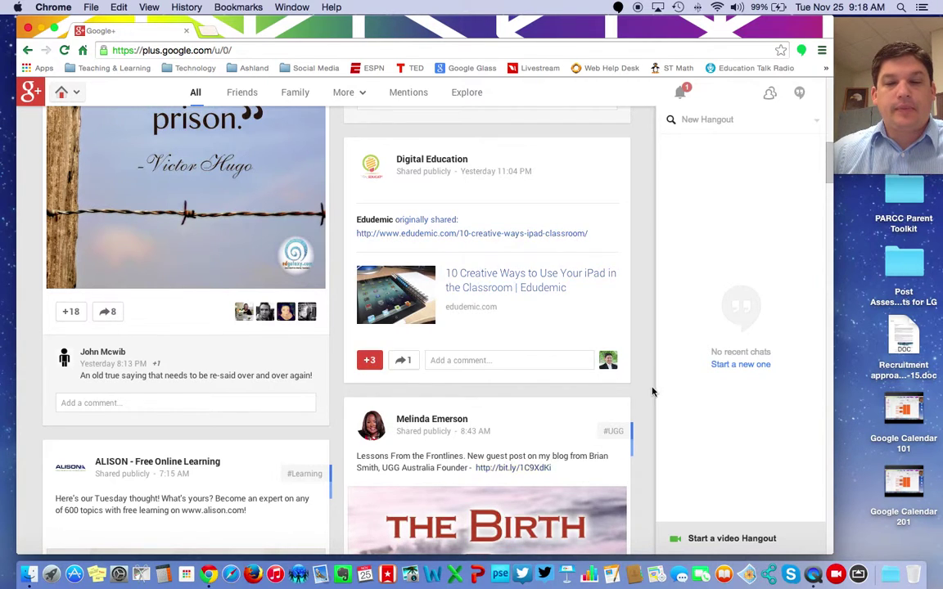
pyautogui.scroll(-1, 642, 392)
pyautogui.scroll(-4, 641, 392)
pyautogui.scroll(-4, 642, 393)
pyautogui.scroll(-3, 642, 392)
pyautogui.scroll(-6, 642, 392)
pyautogui.scroll(-3, 642, 392)
pyautogui.scroll(-2, 642, 393)
pyautogui.scroll(2, 642, 392)
pyautogui.scroll(6, 642, 392)
pyautogui.scroll(6, 642, 392)
pyautogui.scroll(6, 642, 393)
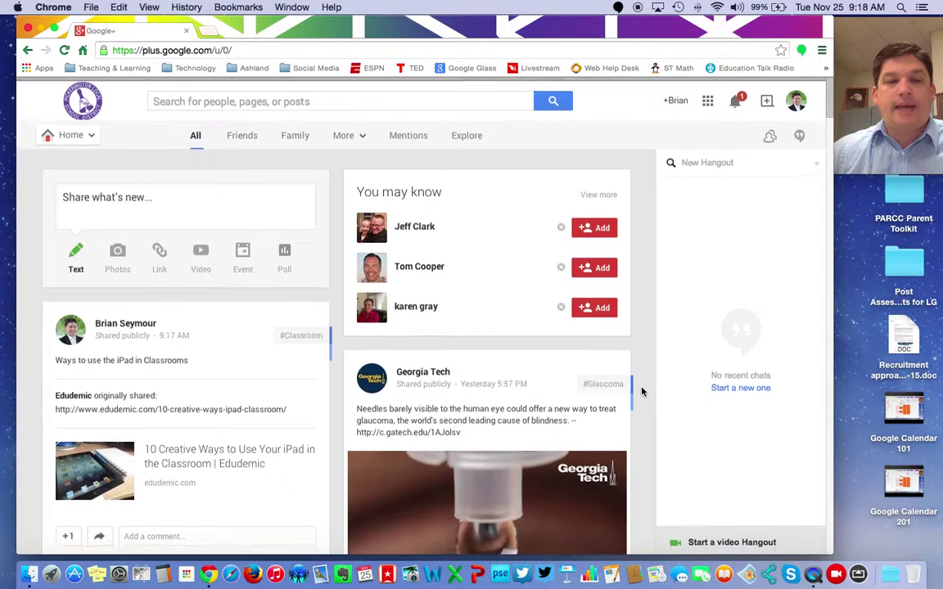
# Start a new post with the text 'Introducing my new Blog'.
pyautogui.click(77, 197)
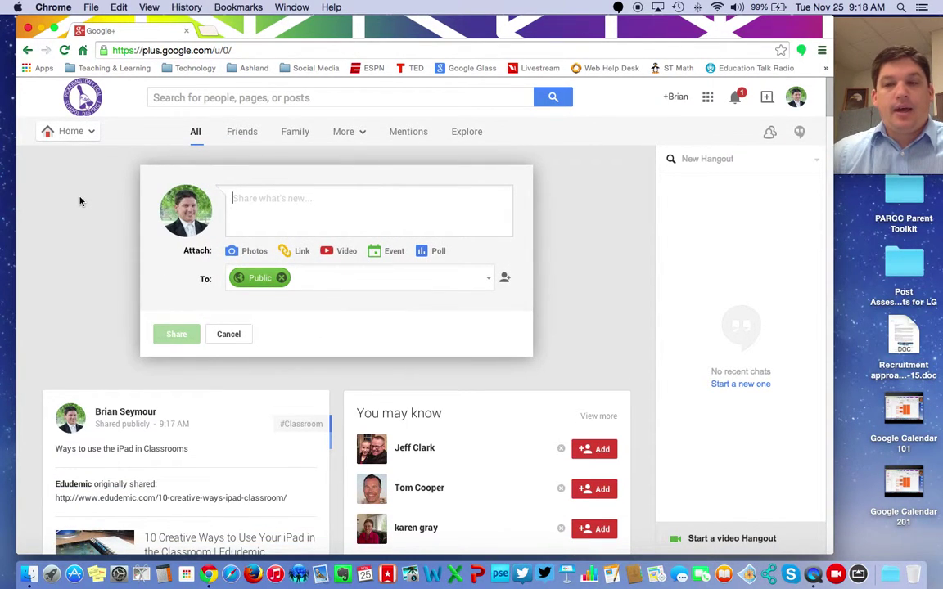
pyautogui.write('w')
pyautogui.press('BackSpace')
pyautogui.write('Introducing my new Blog')
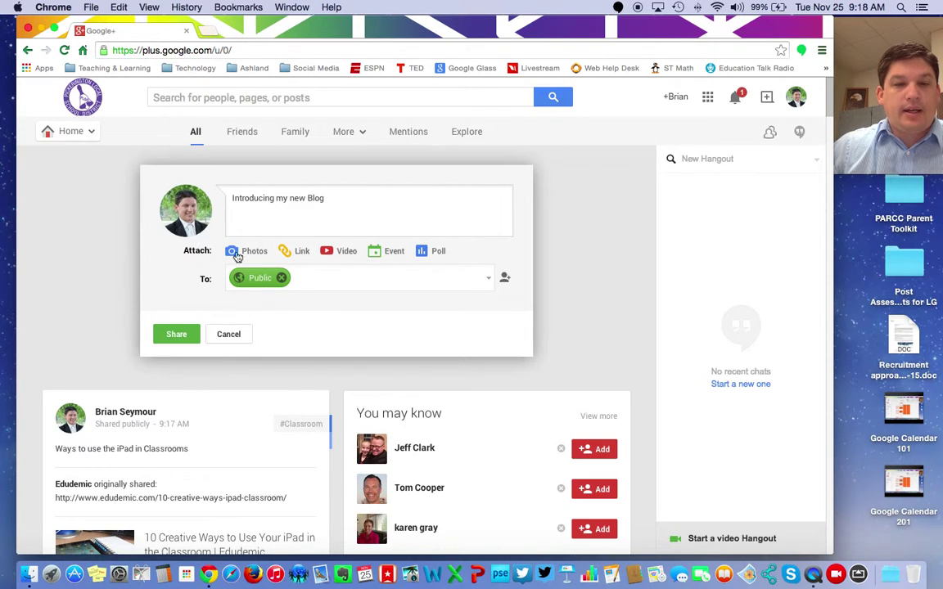
# Attach the Teaching & Learning with Technology blog link and publish the post publicly.
pyautogui.click(300, 252)
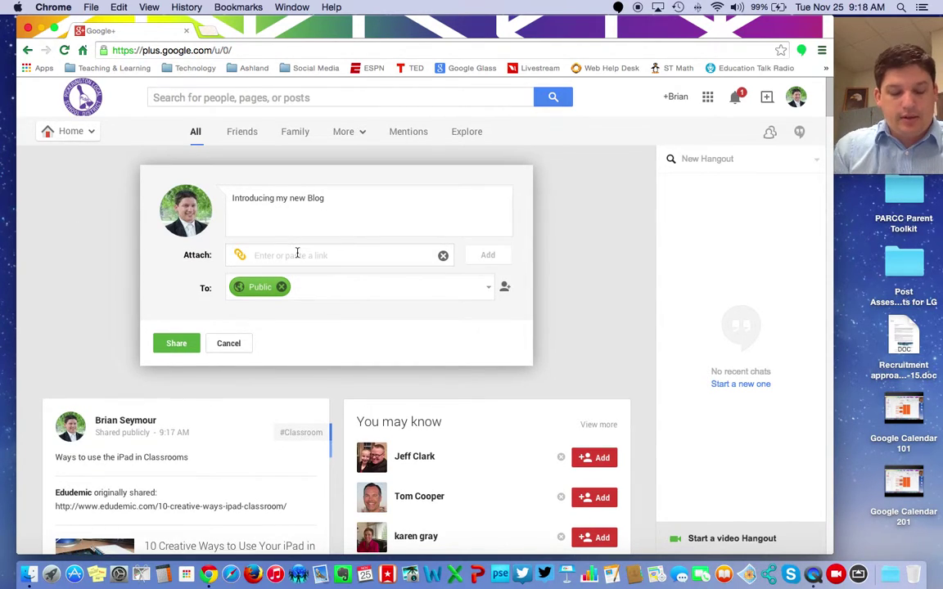
pyautogui.write('seymoureducate.wordpress.com')
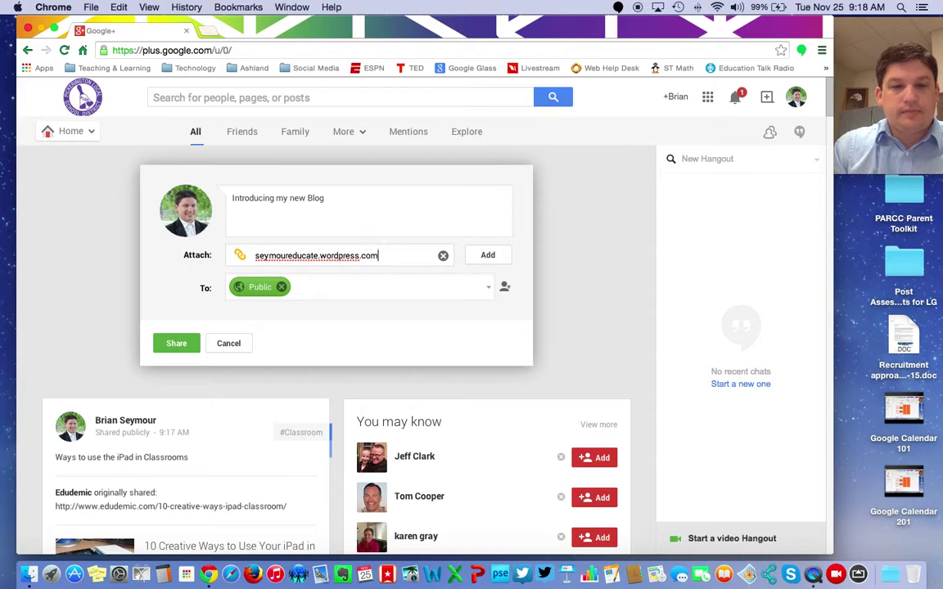
pyautogui.click(488, 257)
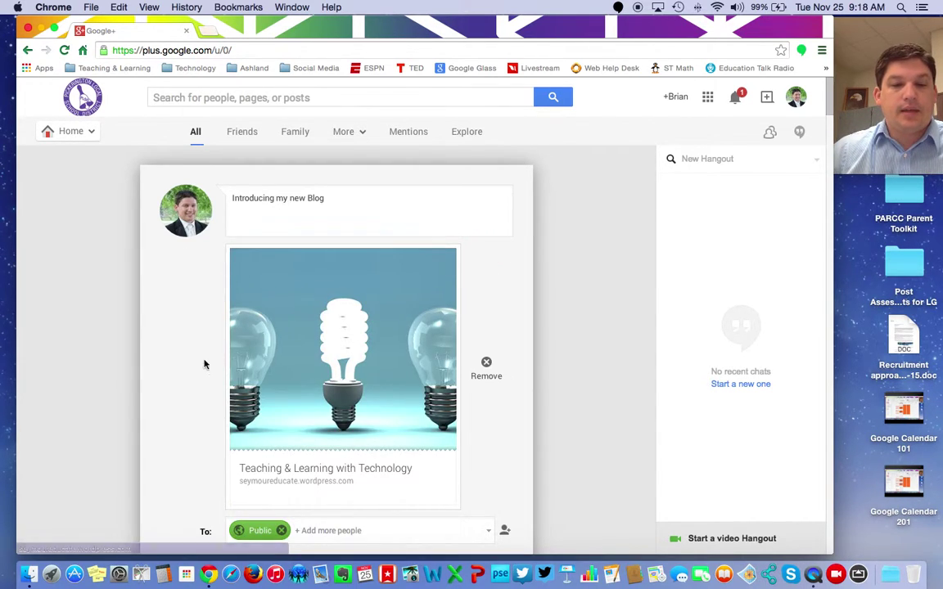
pyautogui.scroll(-3, 208, 367)
pyautogui.click(185, 451)
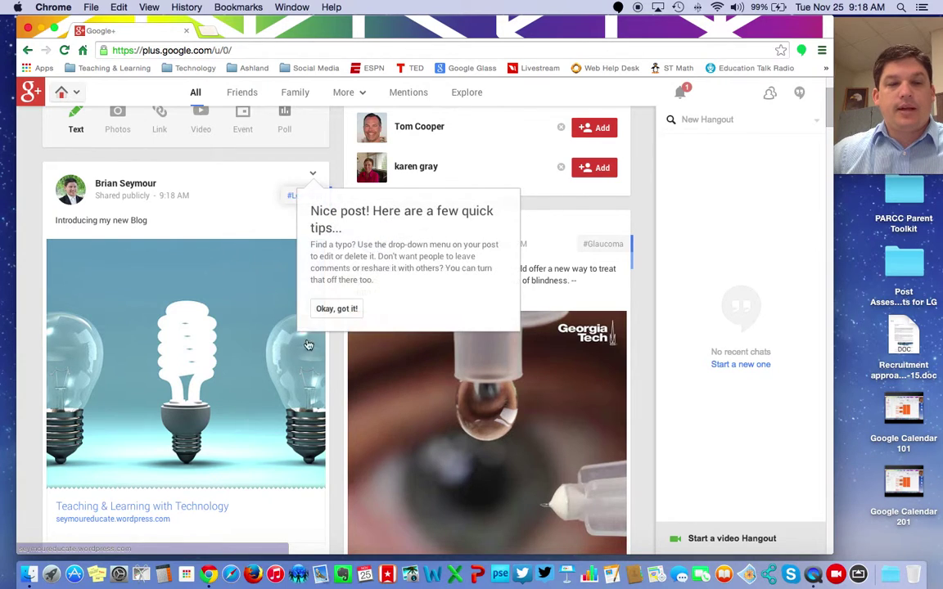
pyautogui.scroll(-2, 340, 370)
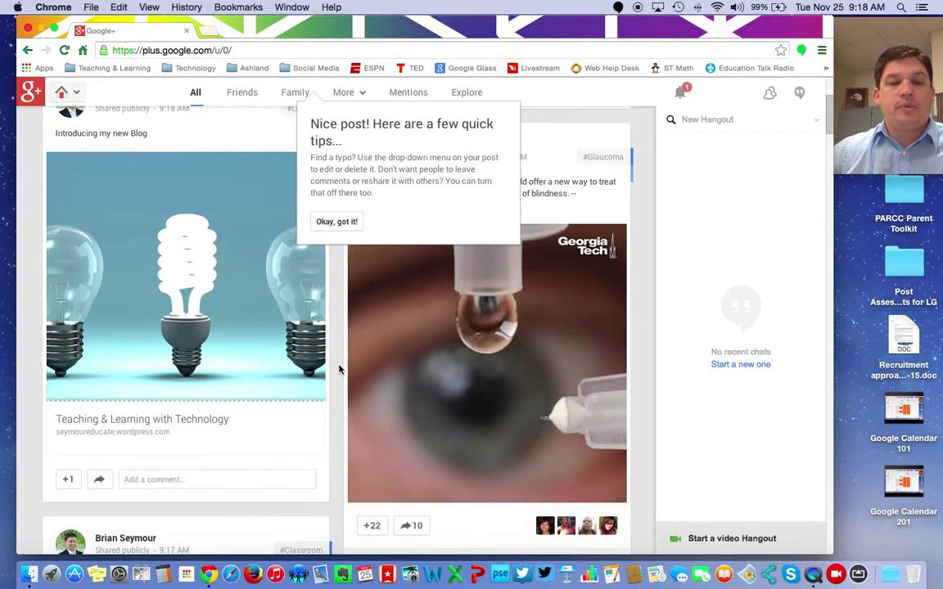
pyautogui.click(336, 221)
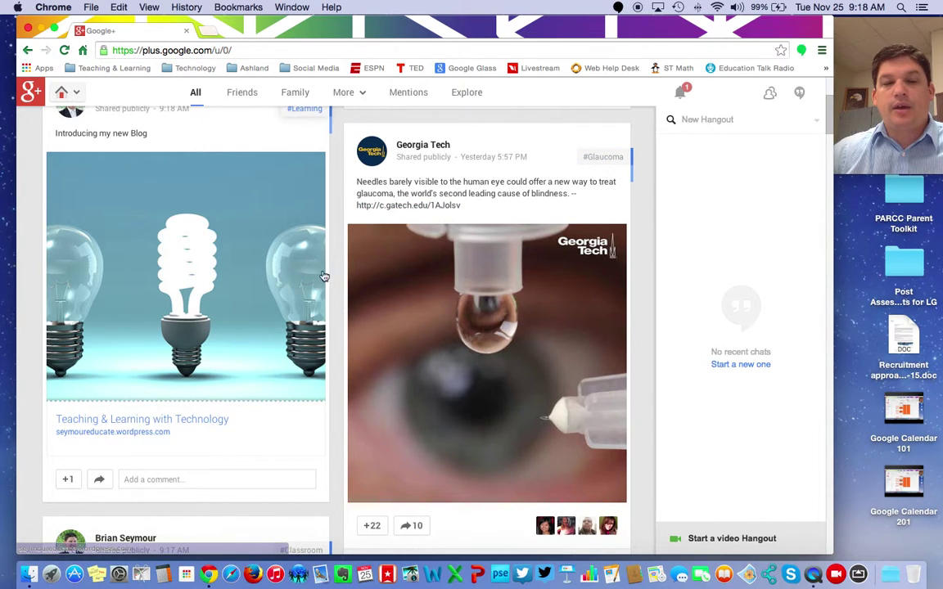
pyautogui.scroll(1, 330, 274)
pyautogui.scroll(4, 336, 268)
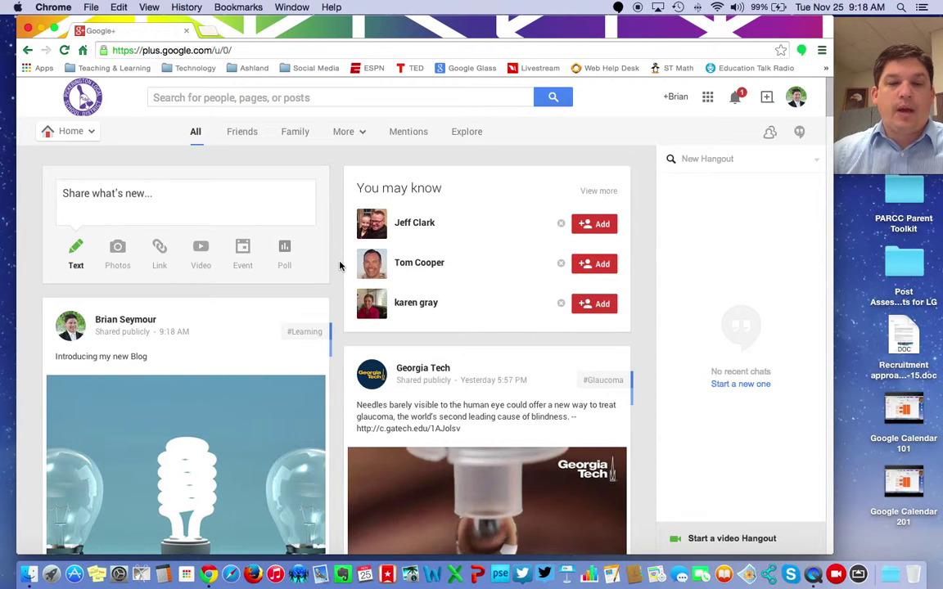
pyautogui.scroll(-5, 340, 266)
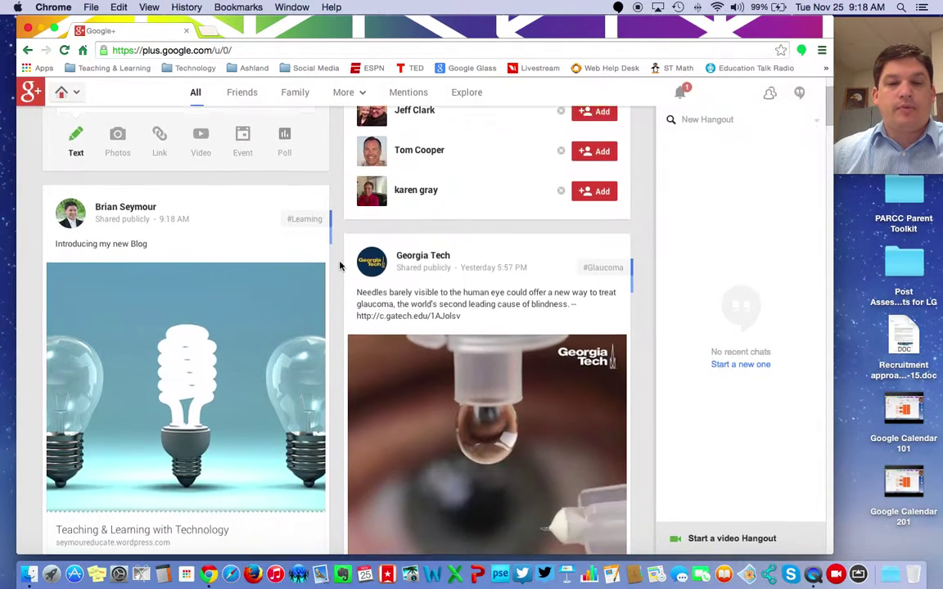
pyautogui.scroll(-1, 340, 266)
pyautogui.scroll(-4, 339, 266)
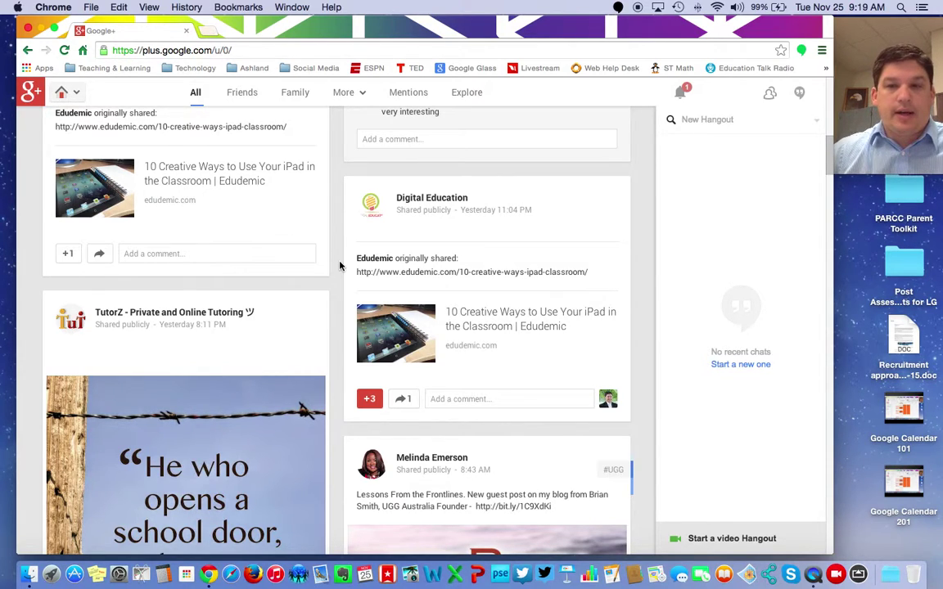
pyautogui.scroll(-3, 333, 284)
pyautogui.scroll(-3, 334, 285)
pyautogui.scroll(-3, 333, 284)
pyautogui.scroll(-2, 333, 284)
pyautogui.scroll(-3, 333, 285)
pyautogui.scroll(-2, 333, 284)
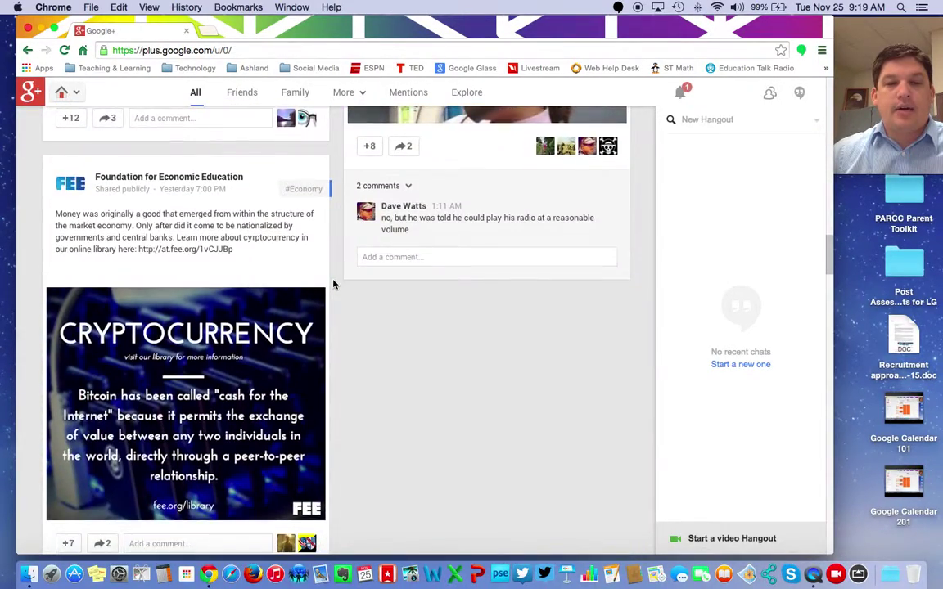
pyautogui.scroll(-3, 333, 284)
pyautogui.scroll(-1, 333, 284)
pyautogui.scroll(-2, 333, 284)
pyautogui.scroll(-2, 333, 284)
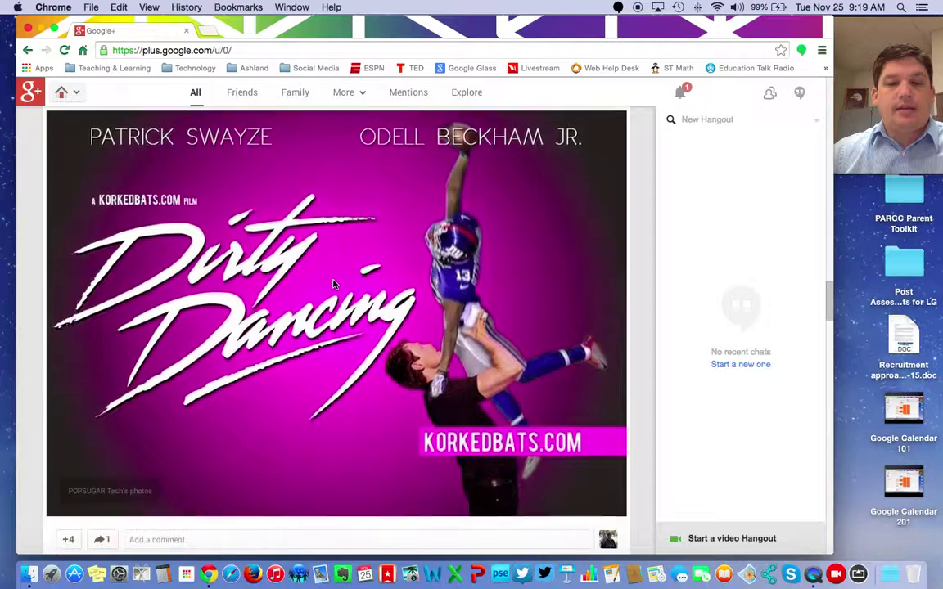
pyautogui.scroll(-4, 333, 284)
pyautogui.scroll(-2, 333, 285)
pyautogui.scroll(-2, 333, 284)
pyautogui.scroll(-4, 333, 284)
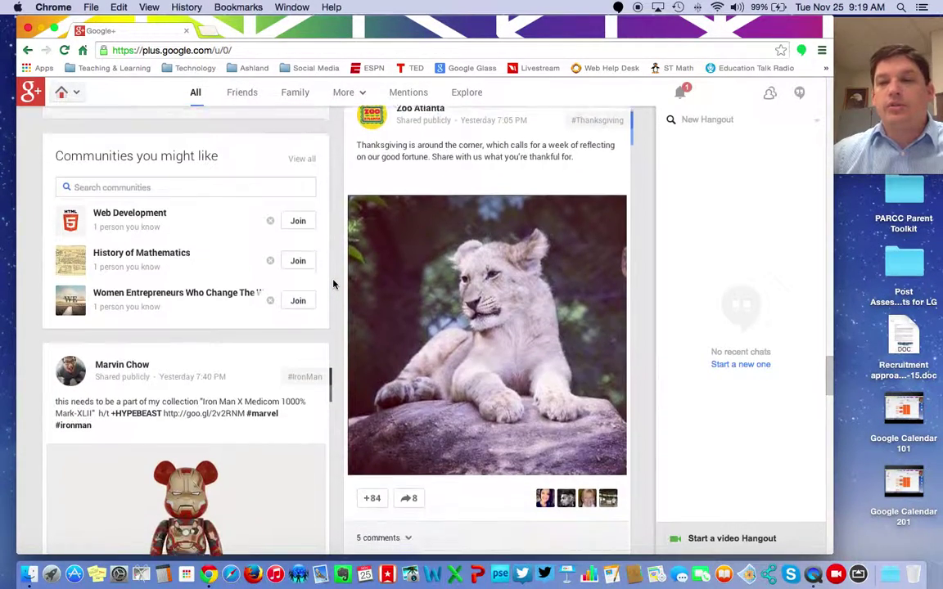
pyautogui.scroll(-1, 333, 284)
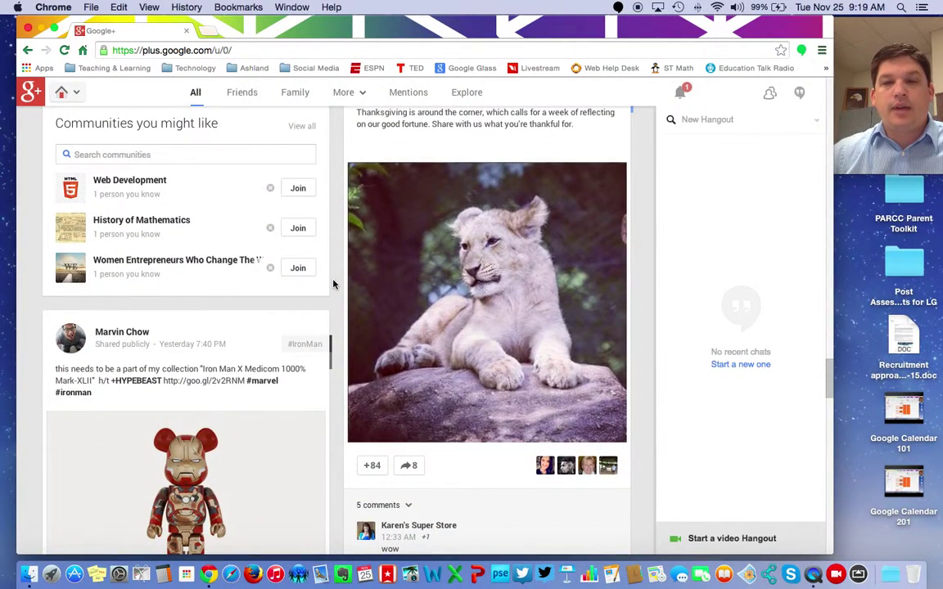
pyautogui.scroll(4, 333, 284)
pyautogui.scroll(4, 334, 284)
pyautogui.scroll(4, 333, 284)
pyautogui.scroll(3, 333, 284)
pyautogui.scroll(5, 333, 285)
pyautogui.scroll(2, 333, 284)
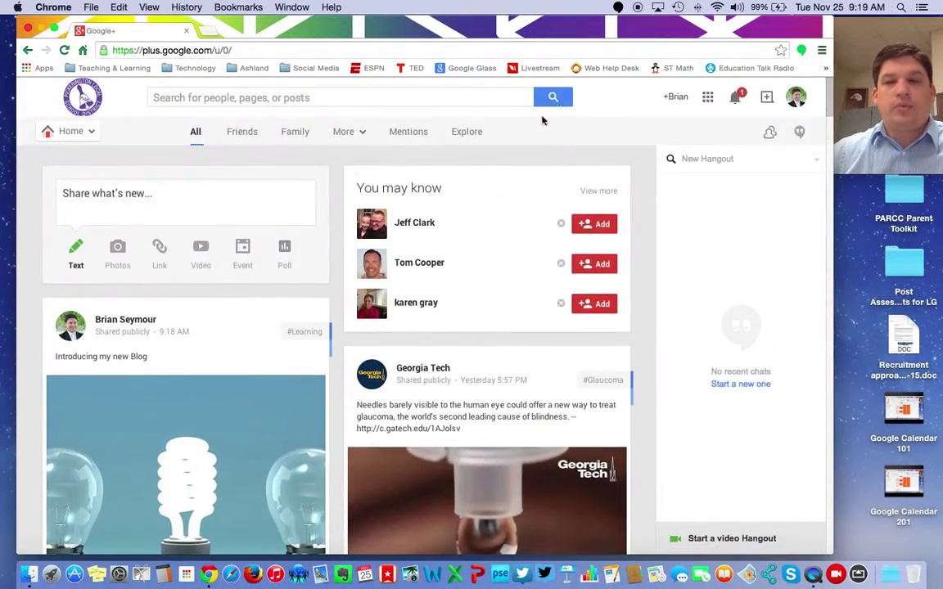